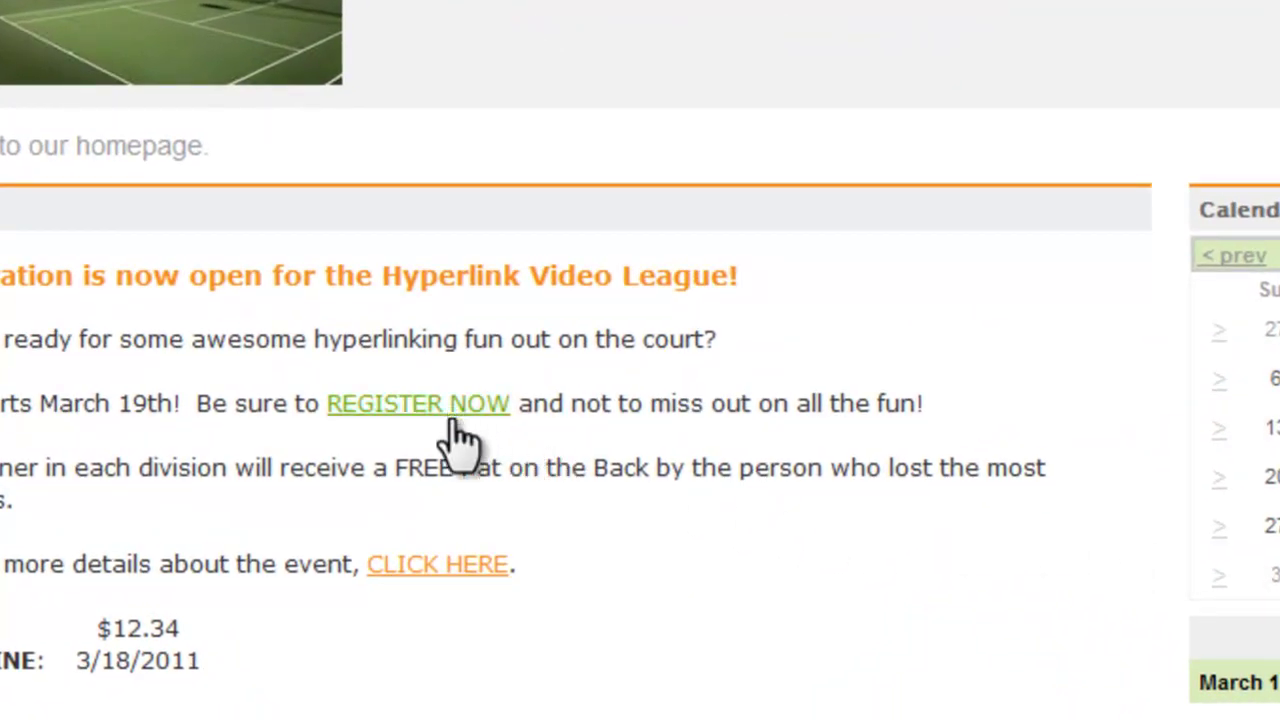
Step: Follow the news post's CLICK HERE link to Hyperlinking Court Fun! and open its Register Now form
click(450, 566)
scroll(428, 612, down, 3)
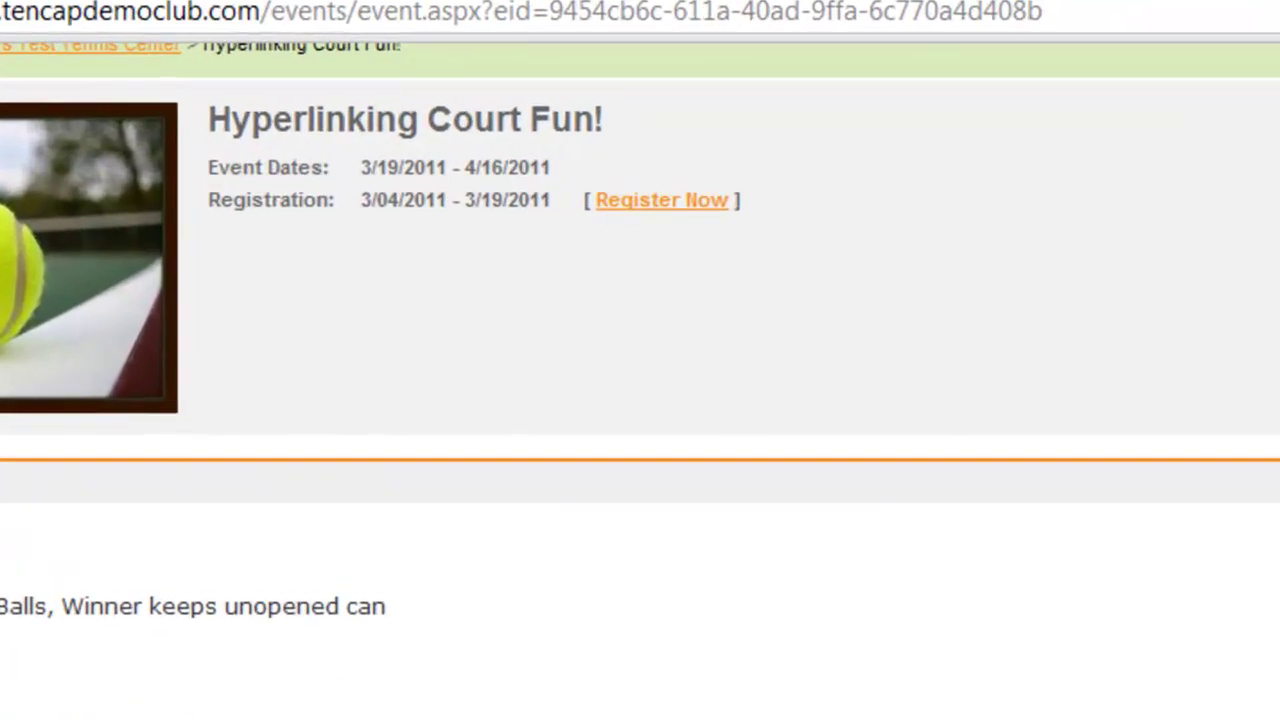
click(650, 206)
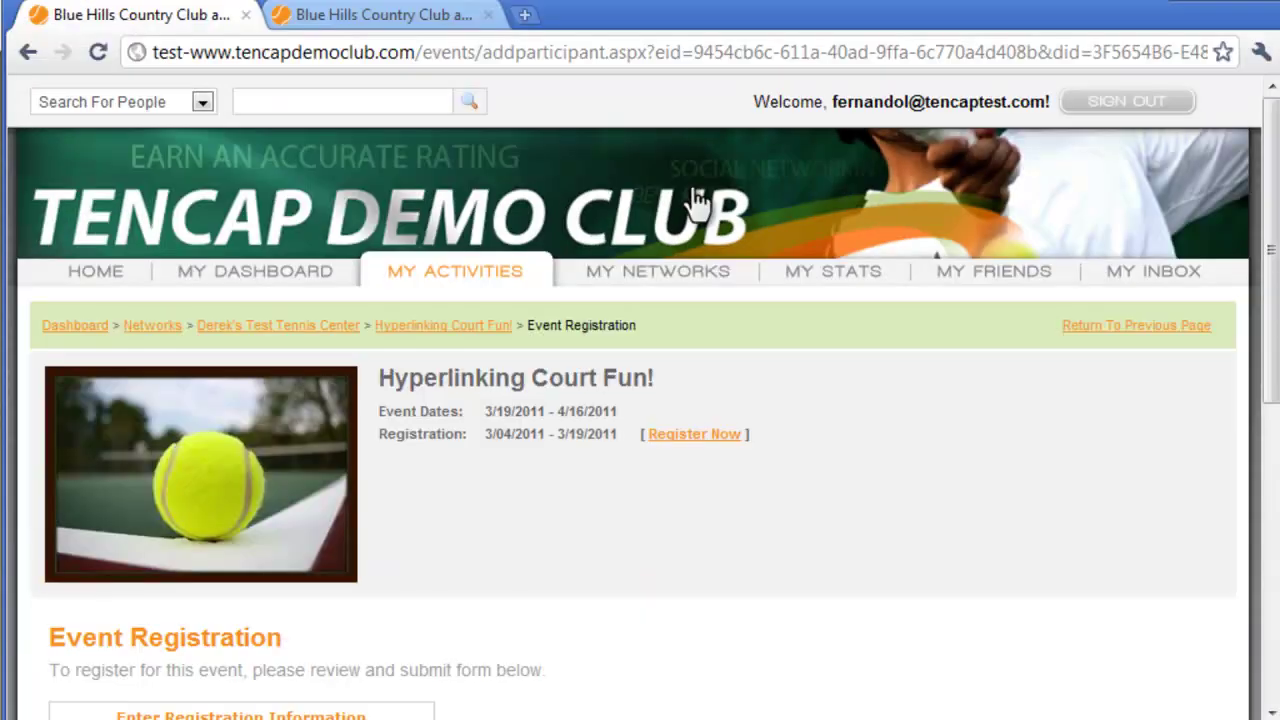
scroll(690, 195, down, 4)
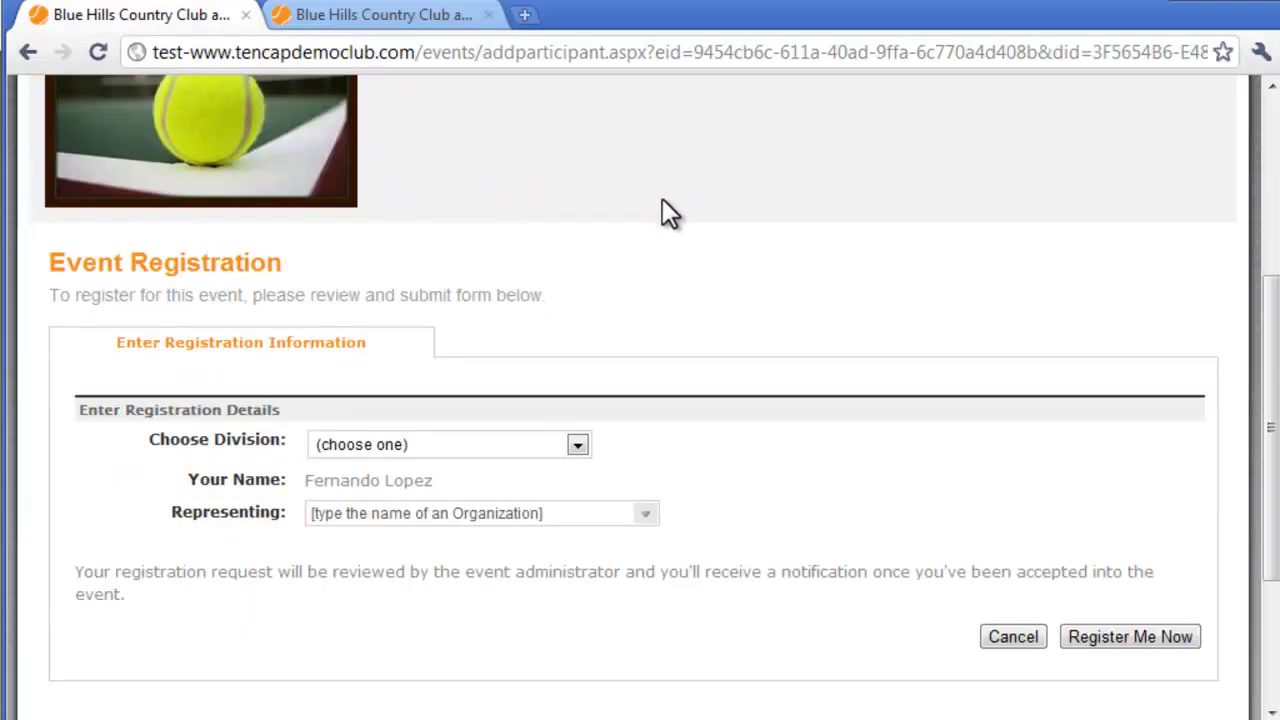
scroll(663, 211, up, 2)
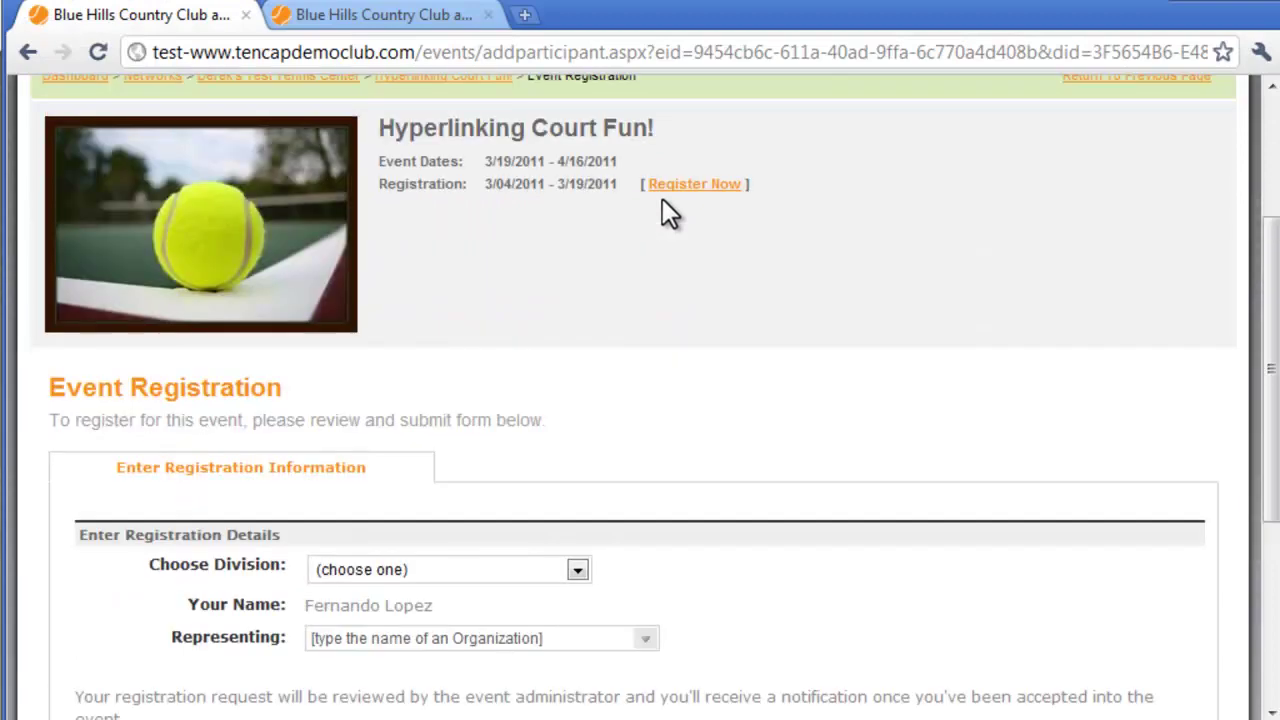
scroll(588, 183, up, 1)
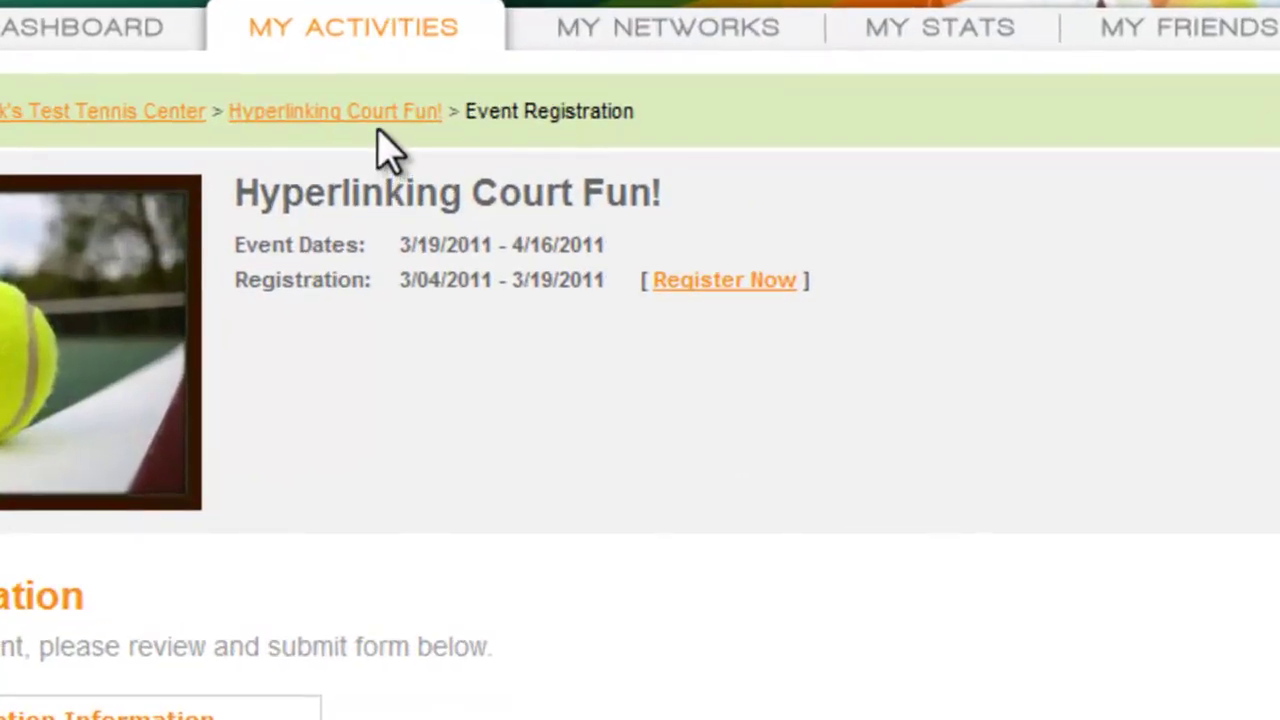
Step: Return to the Hyperlinking Court Fun! event page and open its division's schedule link
click(378, 124)
scroll(474, 222, down, 4)
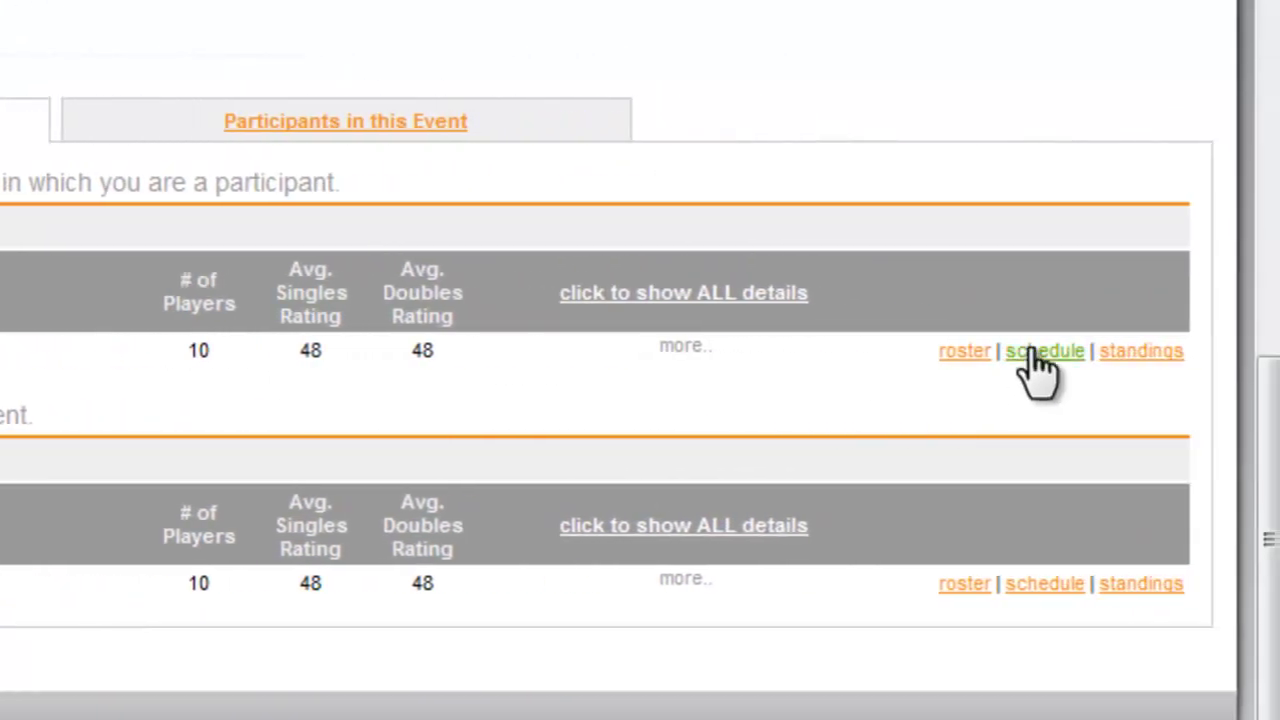
click(1044, 351)
scroll(1108, 400, down, 5)
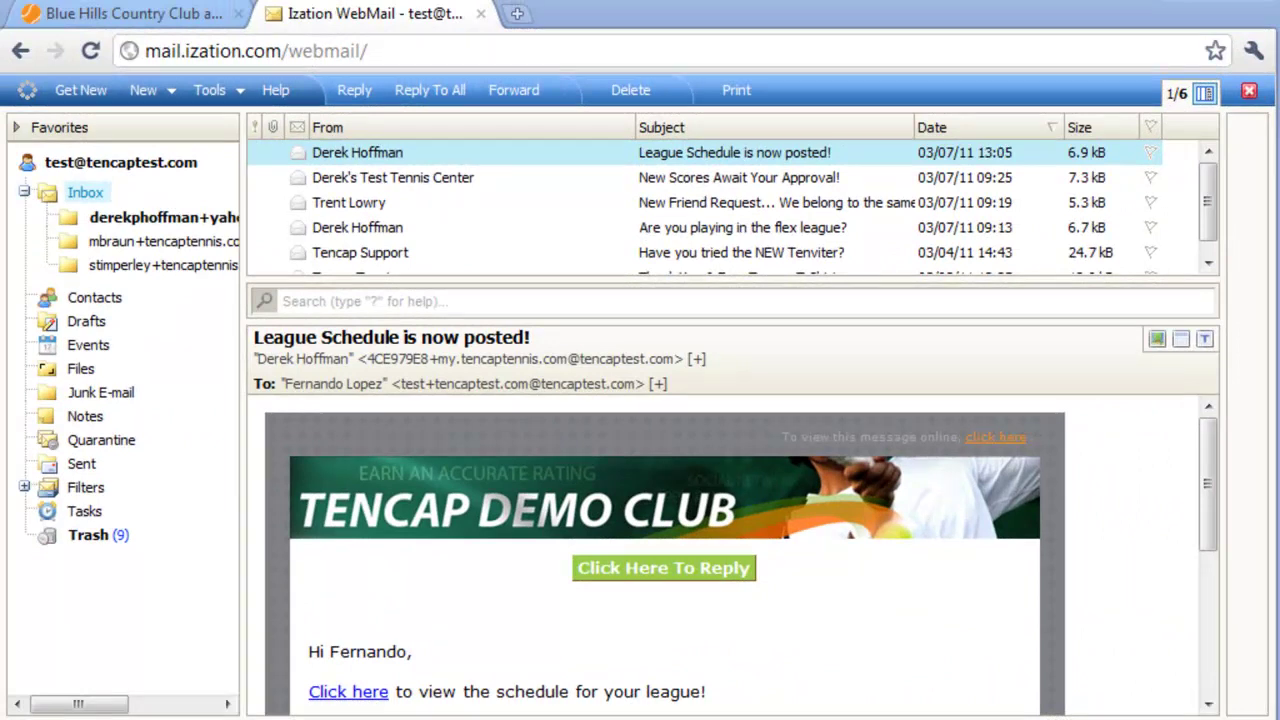
Step: Open the league schedule via the 'Click here' link in the League Schedule email
mouse_move(1207, 470)
mouse_down()
mouse_move(1207, 522)
mouse_move(1192, 528)
mouse_up()
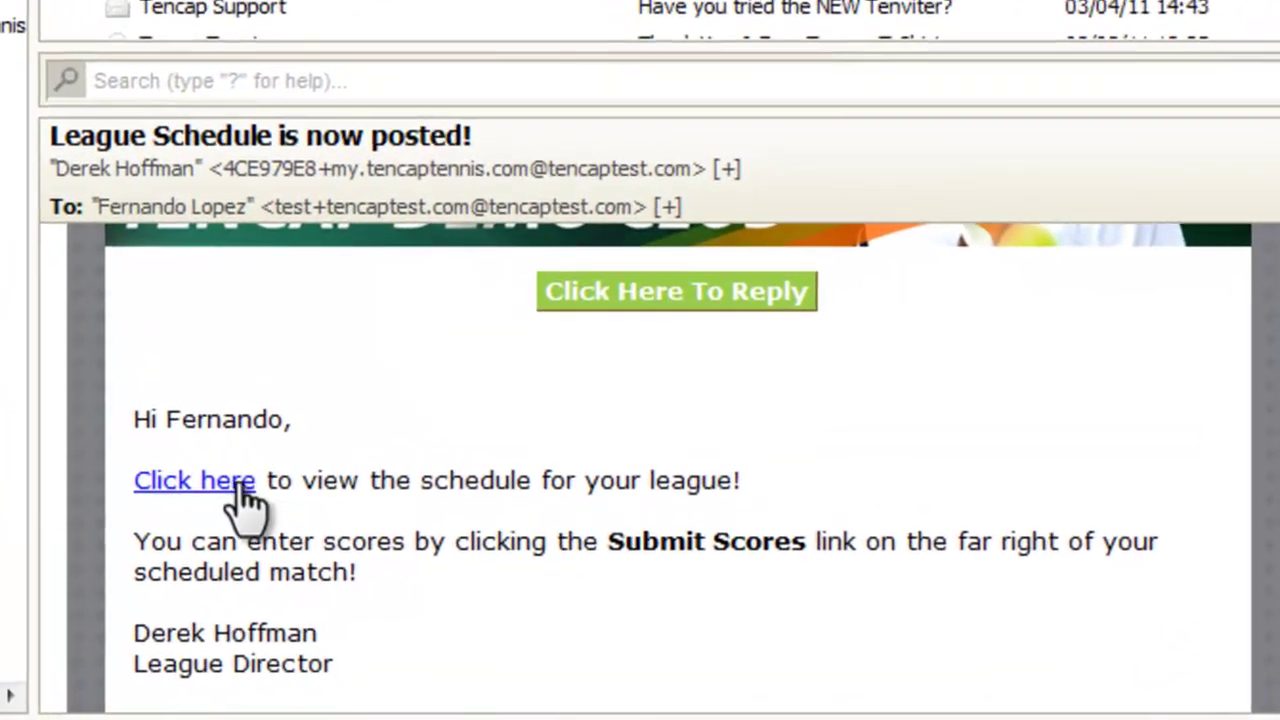
click(375, 564)
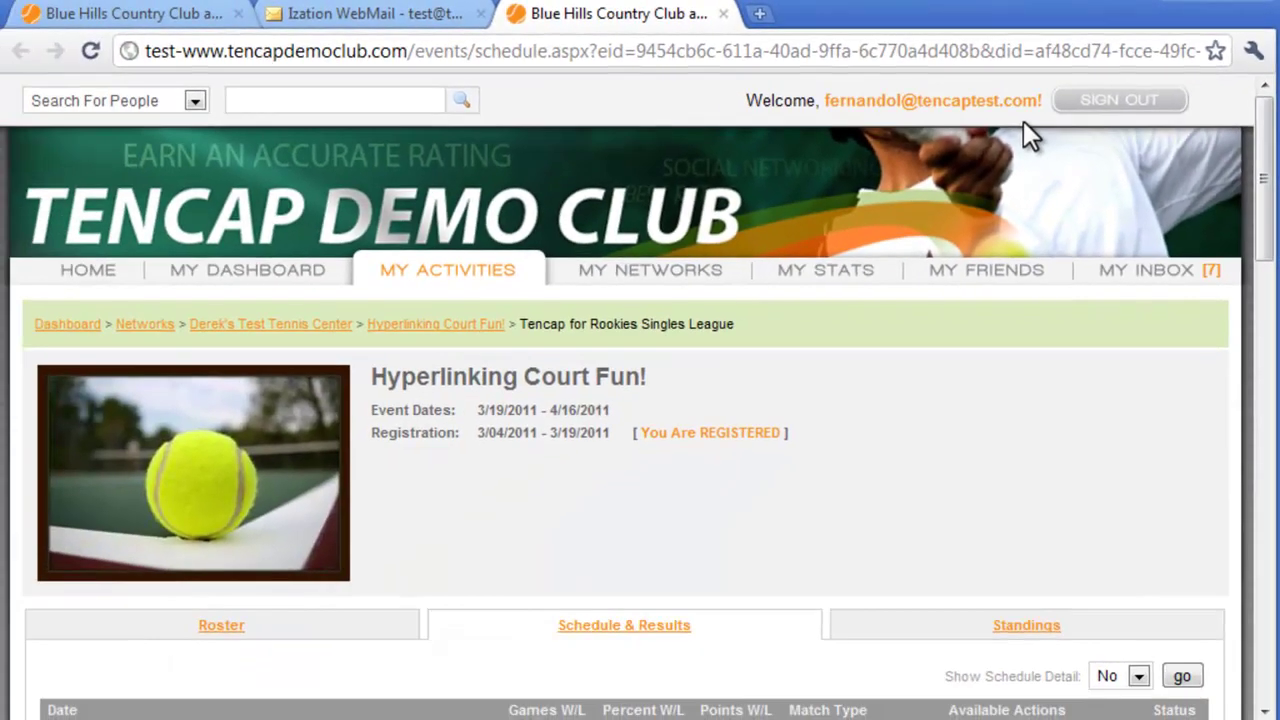
Step: Scroll through the Tencap for Rookies Singles League's weekly Schedule & Results table
scroll(1020, 150, down, 5)
scroll(1005, 172, down, 2)
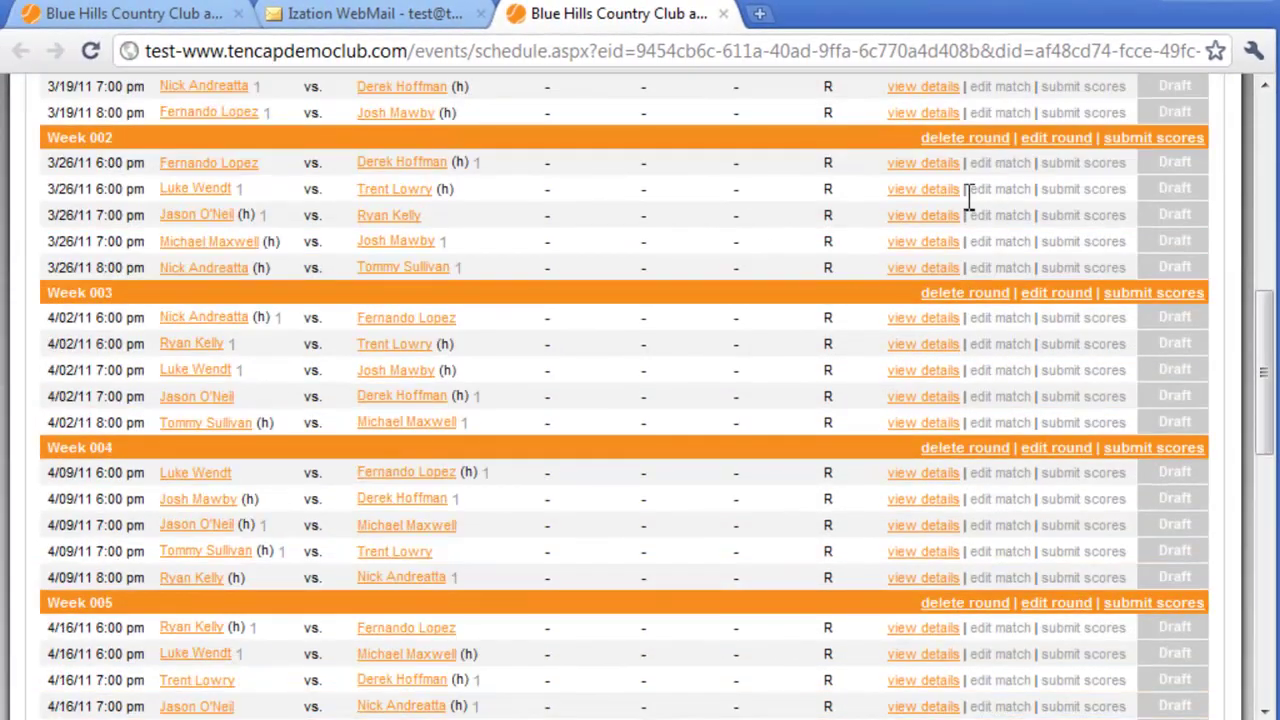
scroll(600, 298, up, 1)
scroll(421, 286, up, 1)
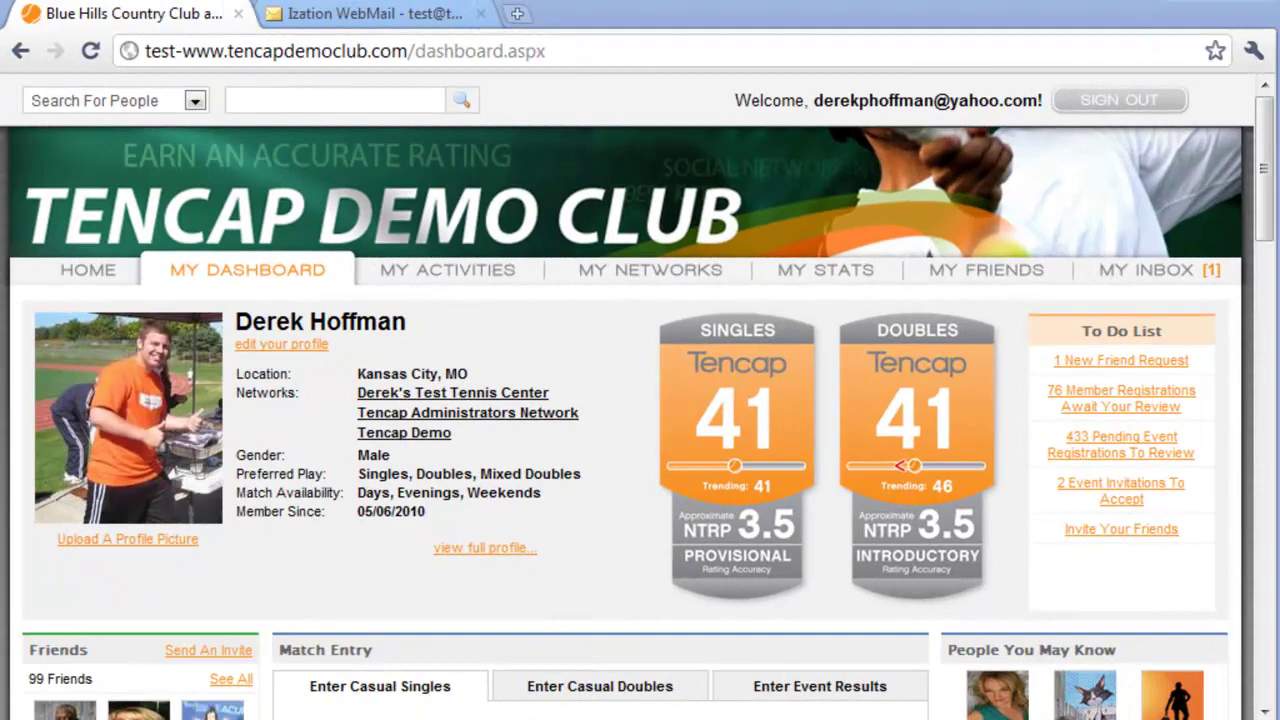
Step: Go from the tennis center network through past event Hyperlinking Court Fun! to the Singles League schedule
click(512, 396)
scroll(512, 398, down, 3)
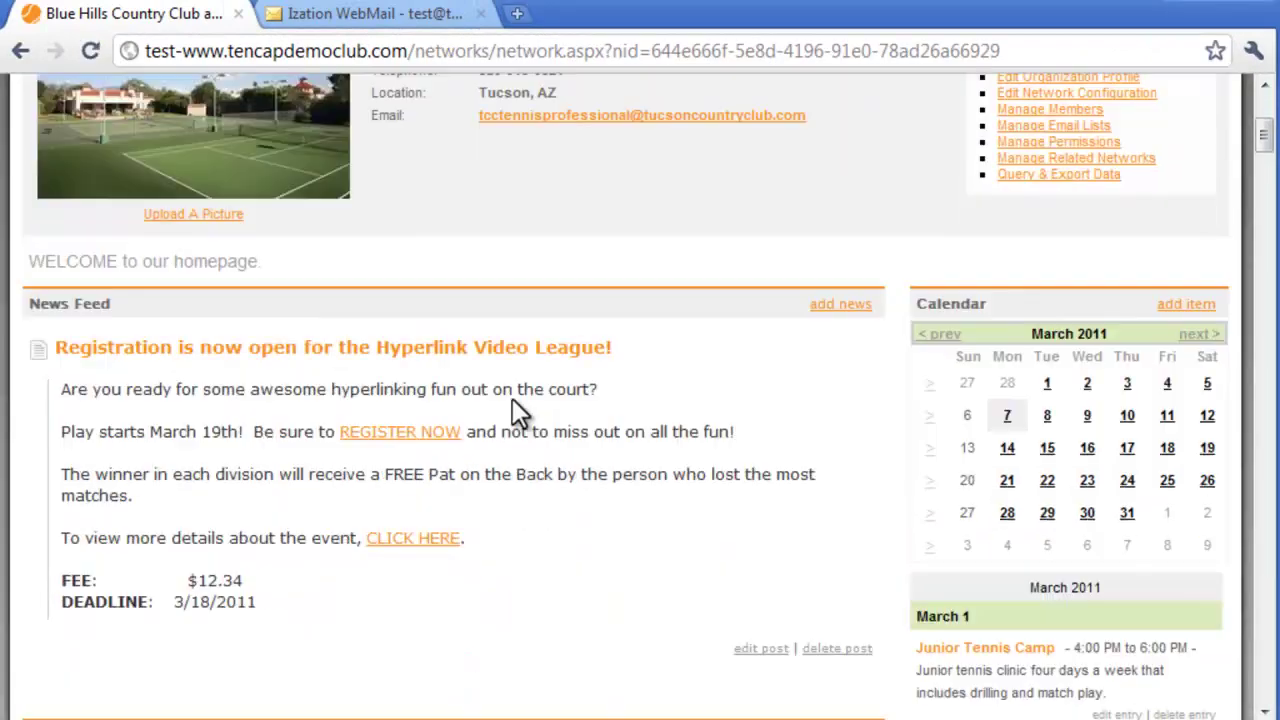
scroll(512, 398, down, 5)
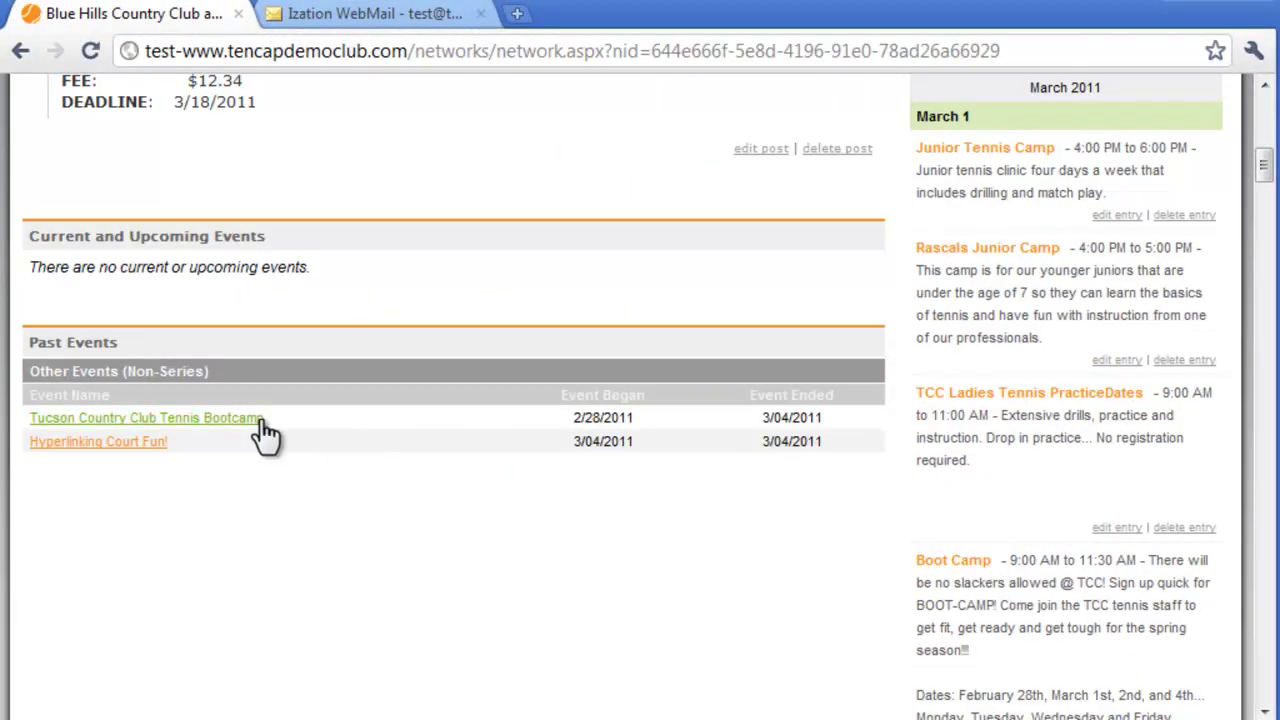
click(135, 446)
scroll(180, 471, down, 4)
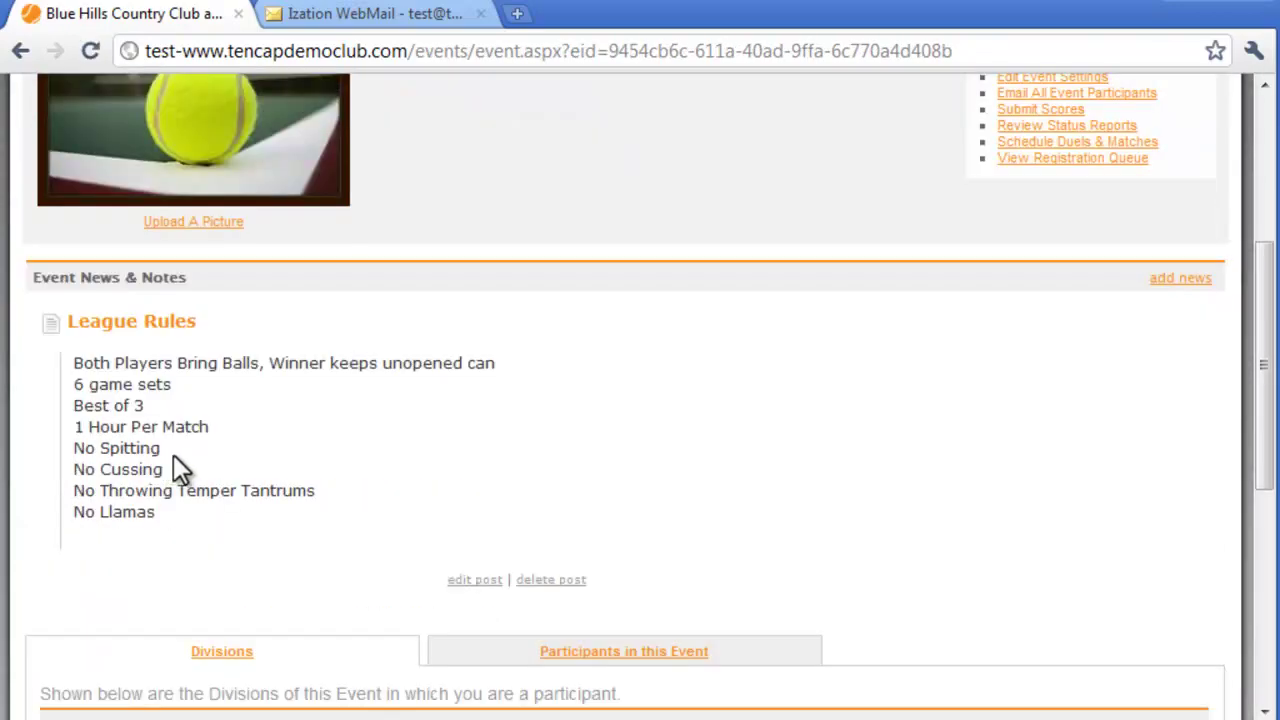
scroll(341, 482, down, 4)
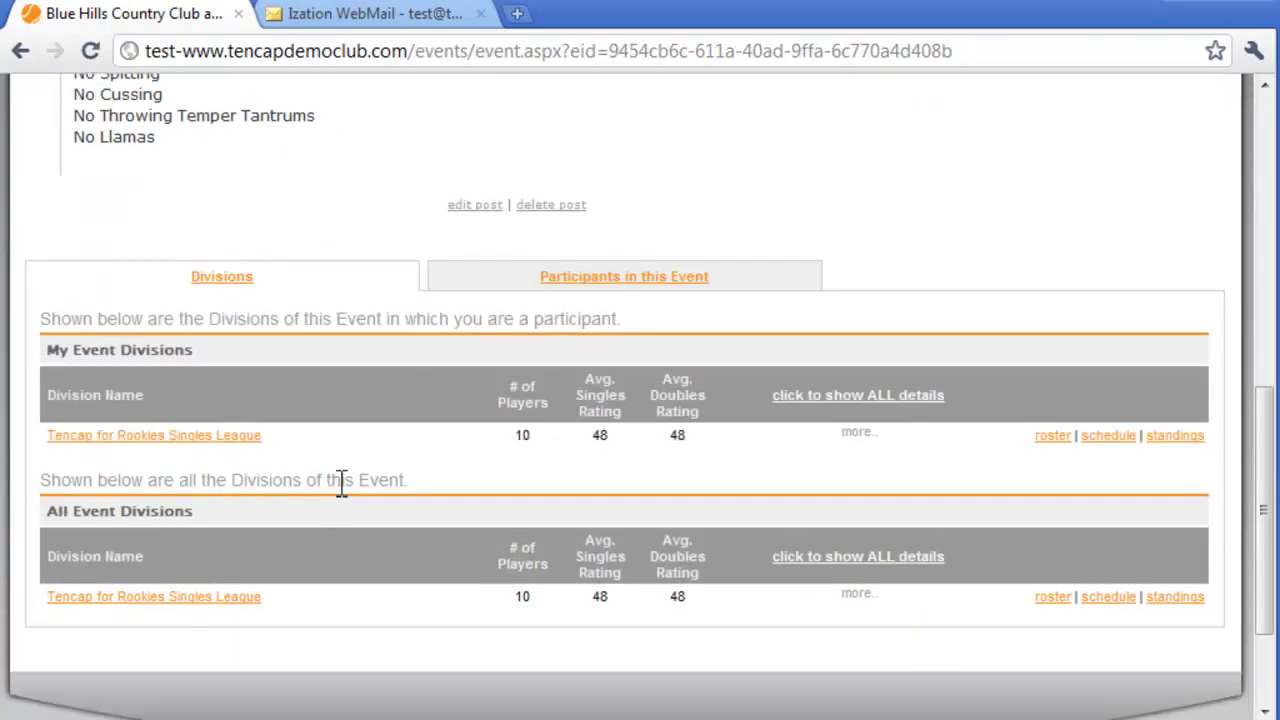
click(1112, 437)
scroll(1120, 447, down, 5)
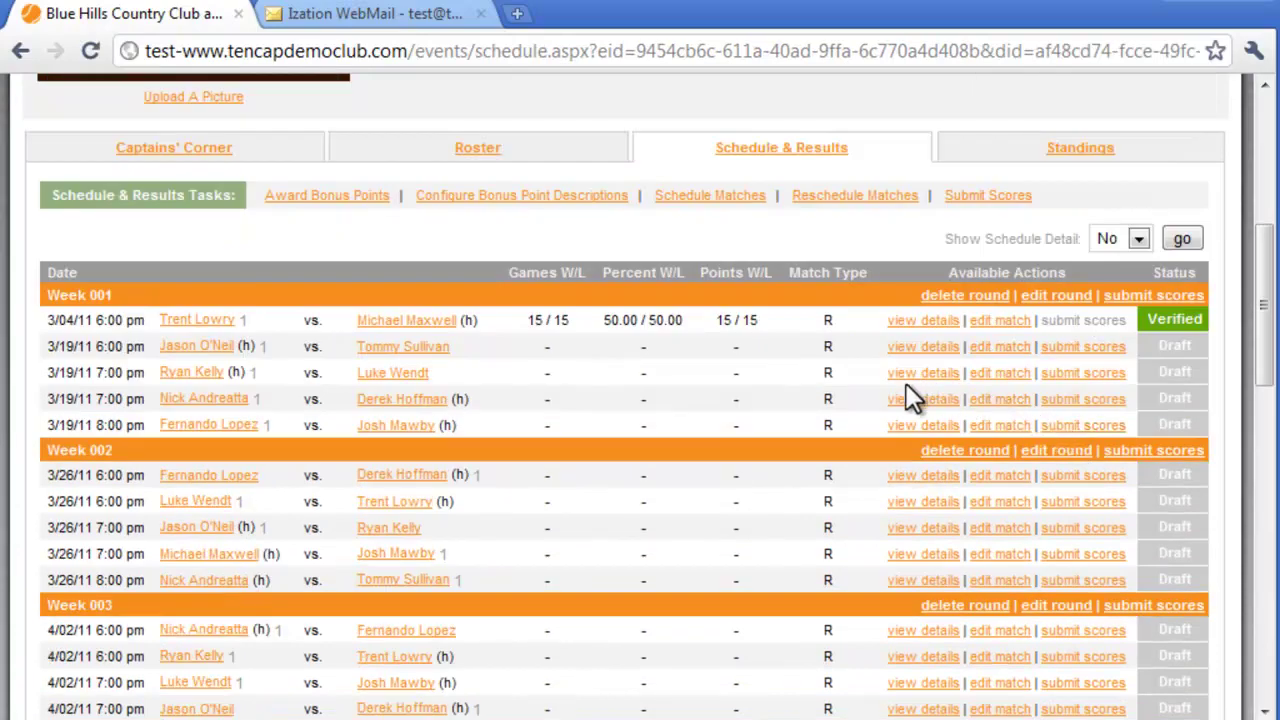
scroll(633, 453, up, 5)
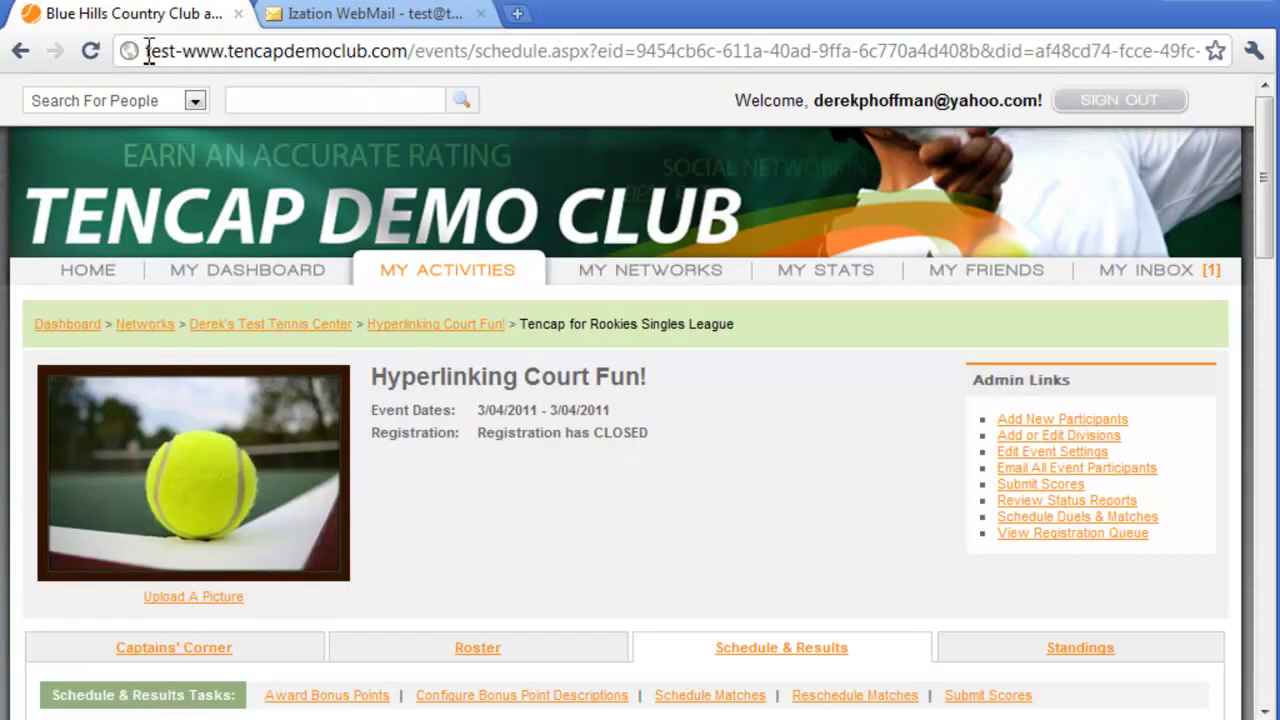
Step: Copy the schedule page's web address from the address bar
drag(147, 50, 1228, 42)
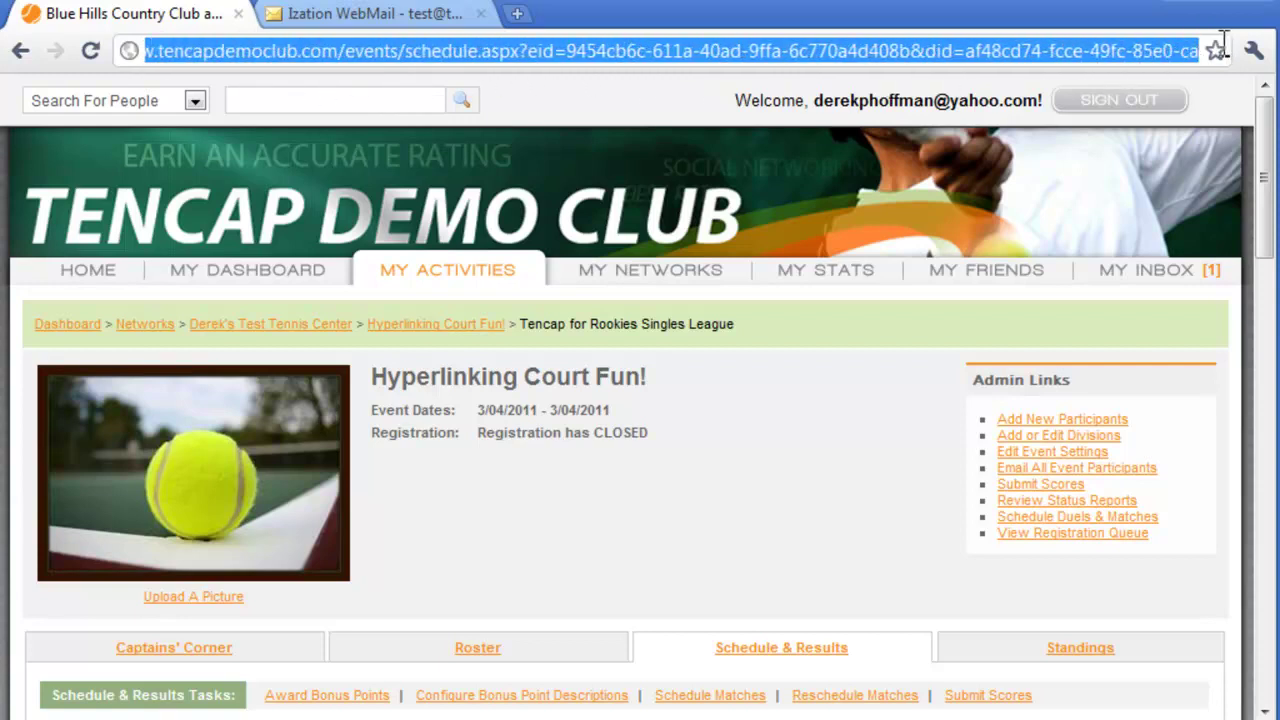
right_click(603, 42)
click(655, 122)
Step: Open the division's Roster in a new browser tab and view it
scroll(578, 522, down, 1)
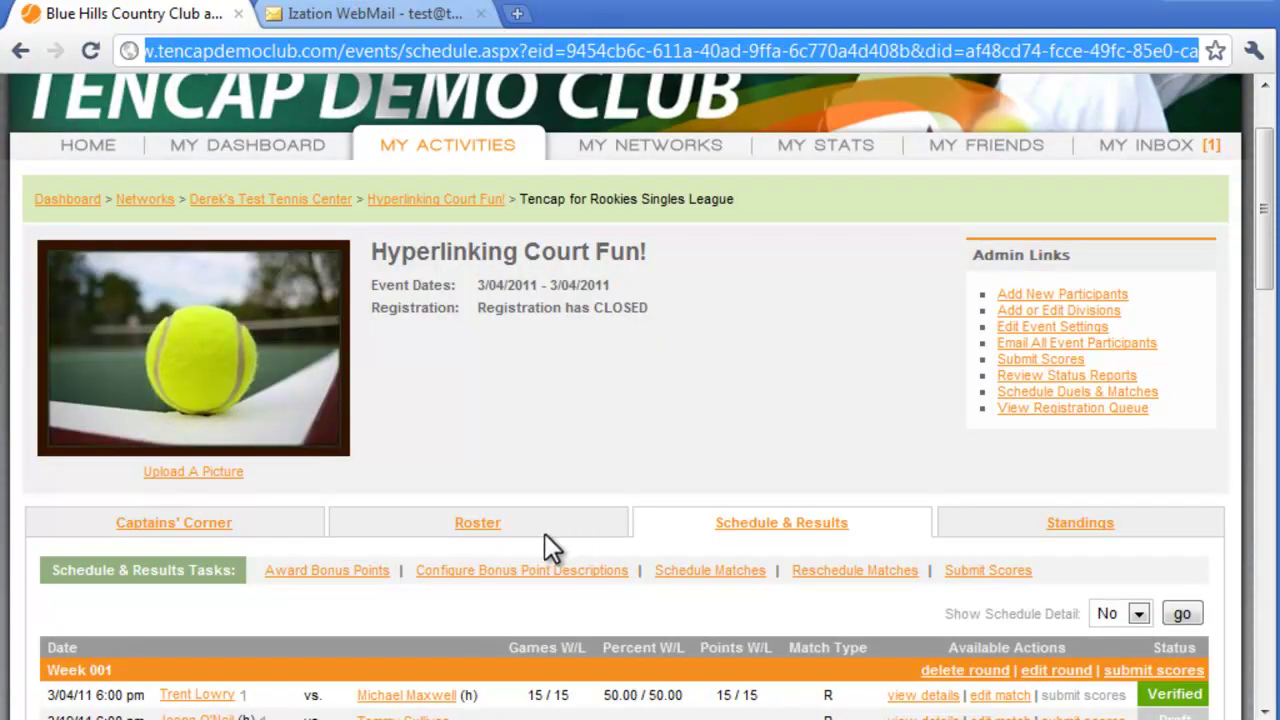
right_click(478, 526)
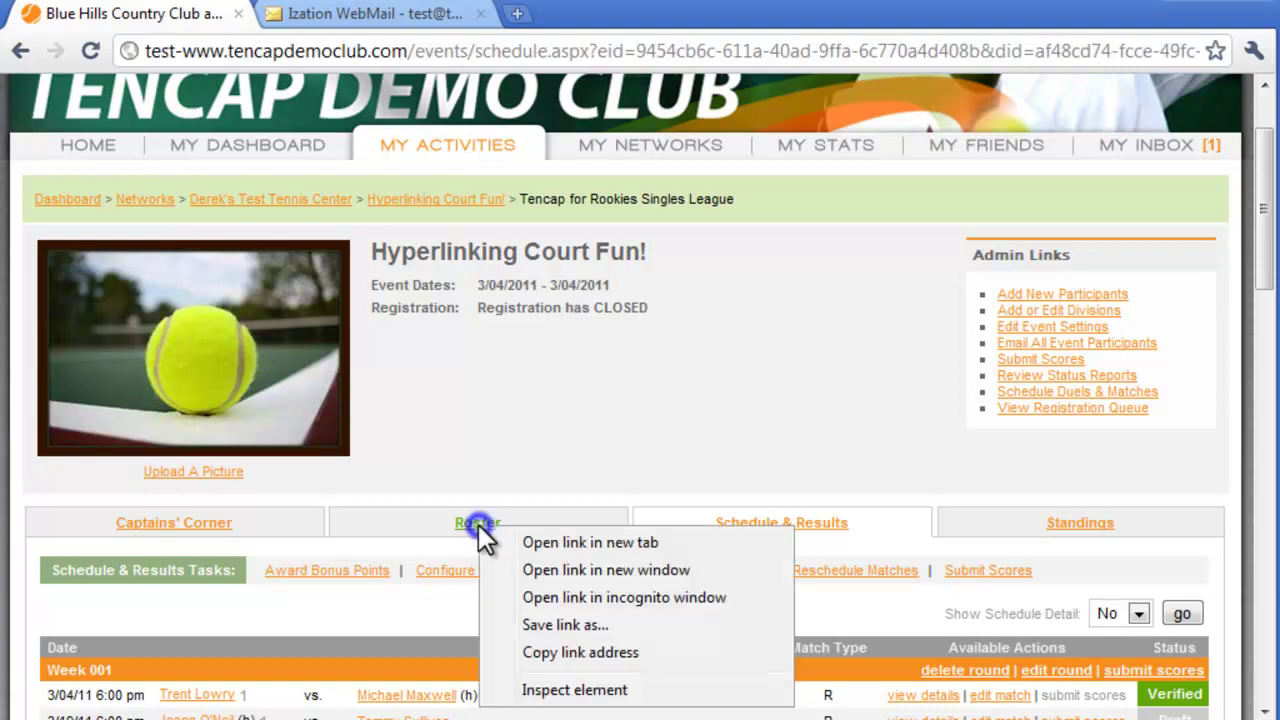
click(537, 542)
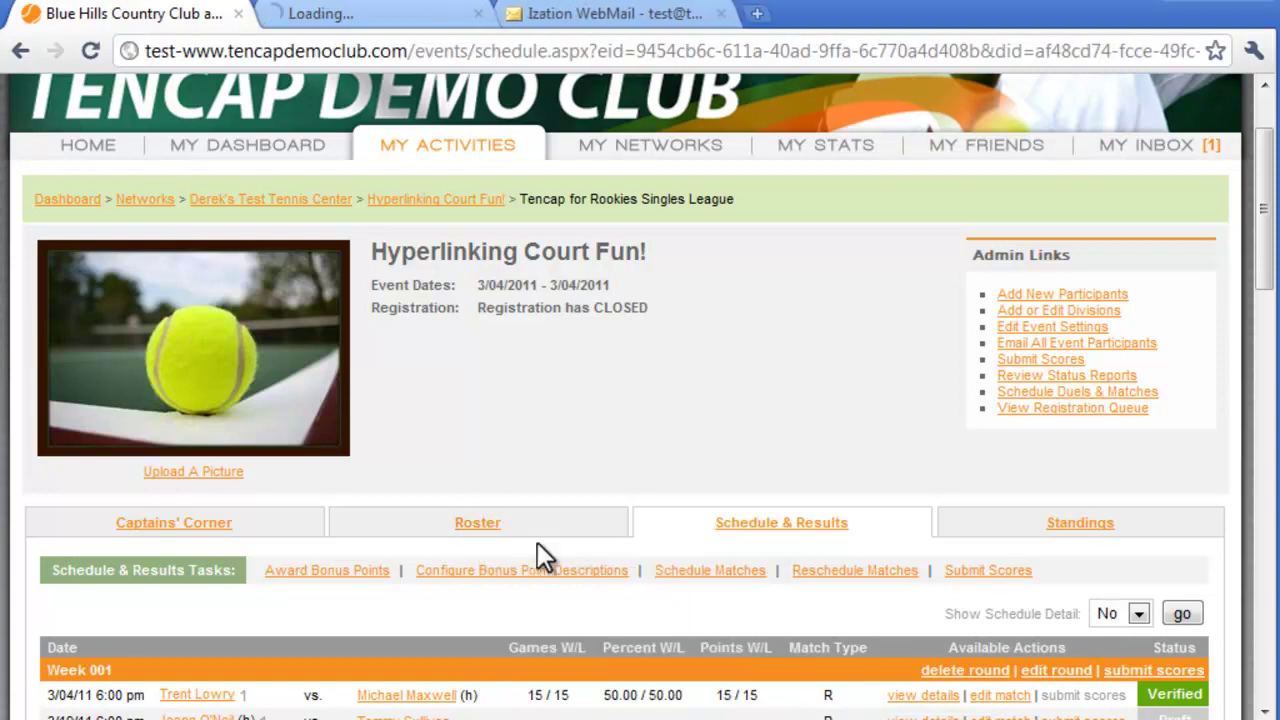
click(368, 25)
scroll(508, 545, down, 3)
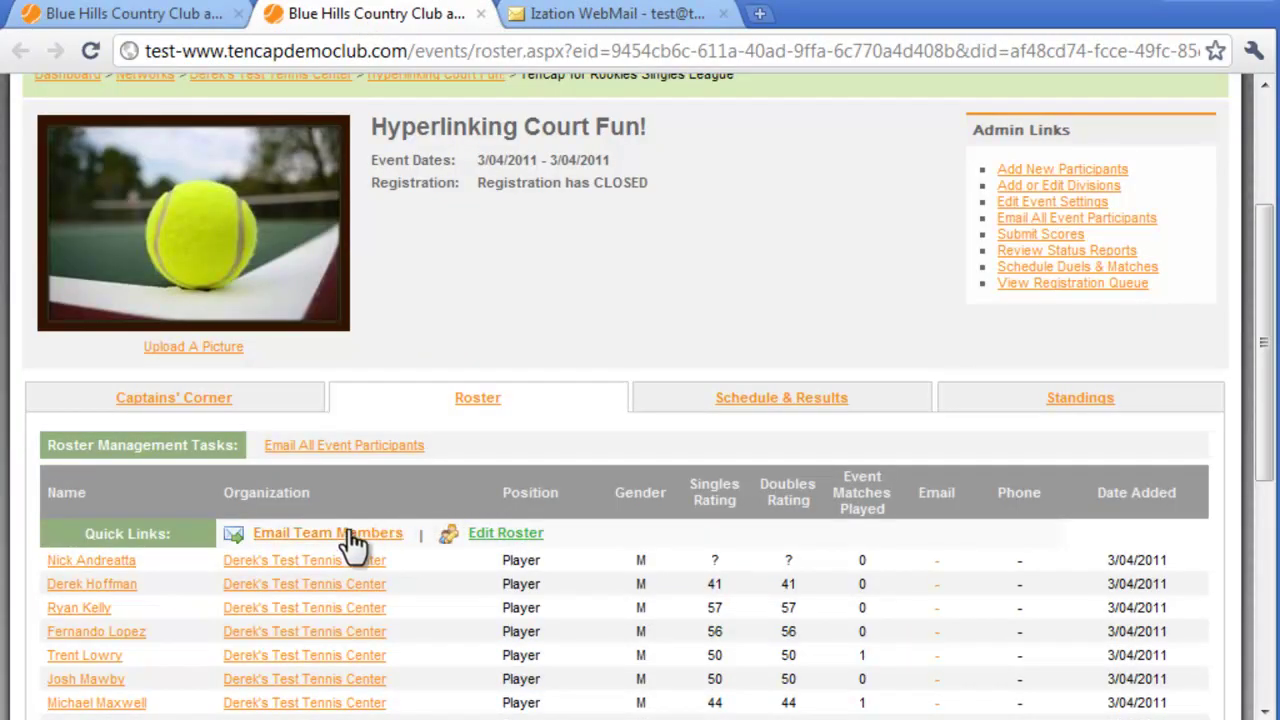
Step: Start an email to all team members with subject 'Schedule is now Ready'
click(352, 538)
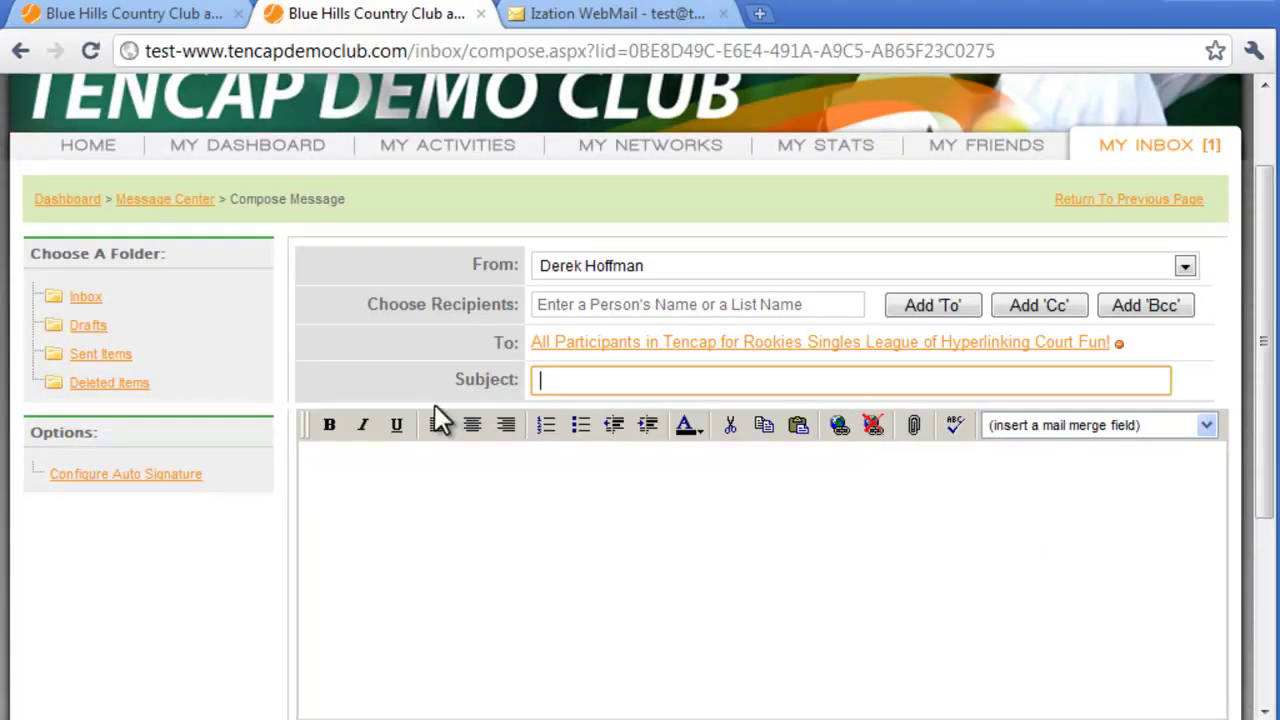
text(Schedule)
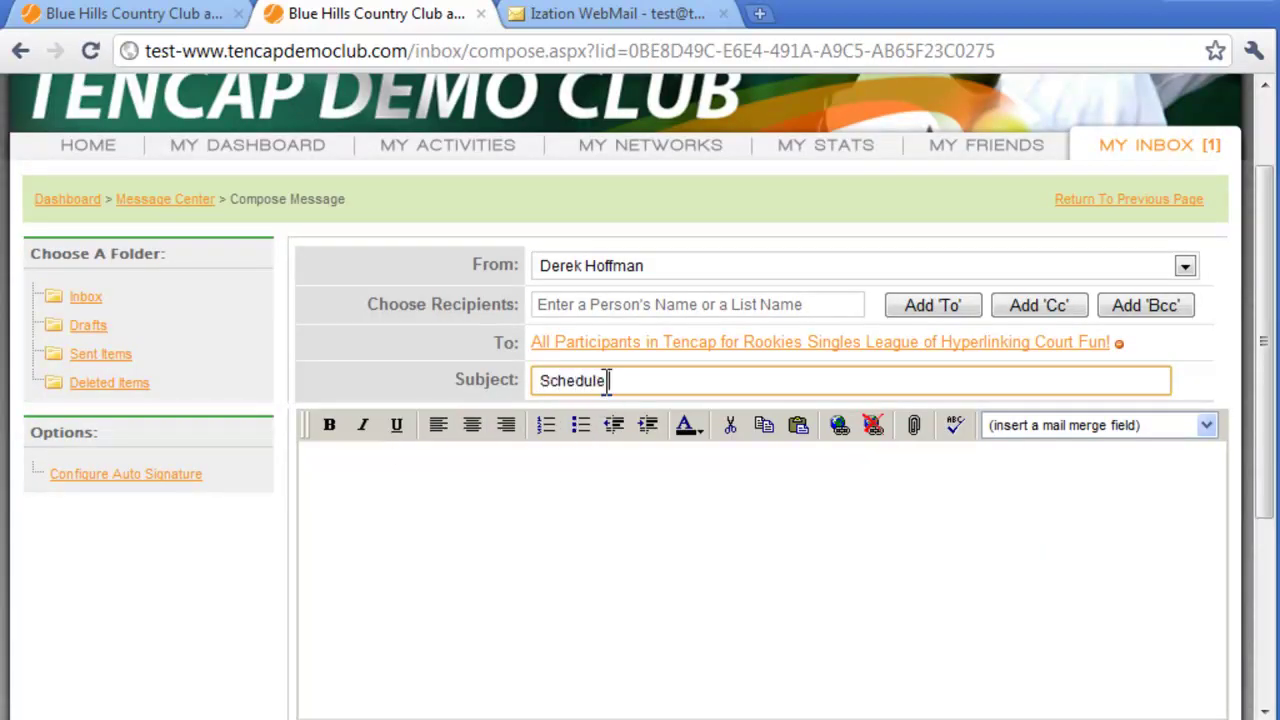
text( is now Ready)
key(Tab)
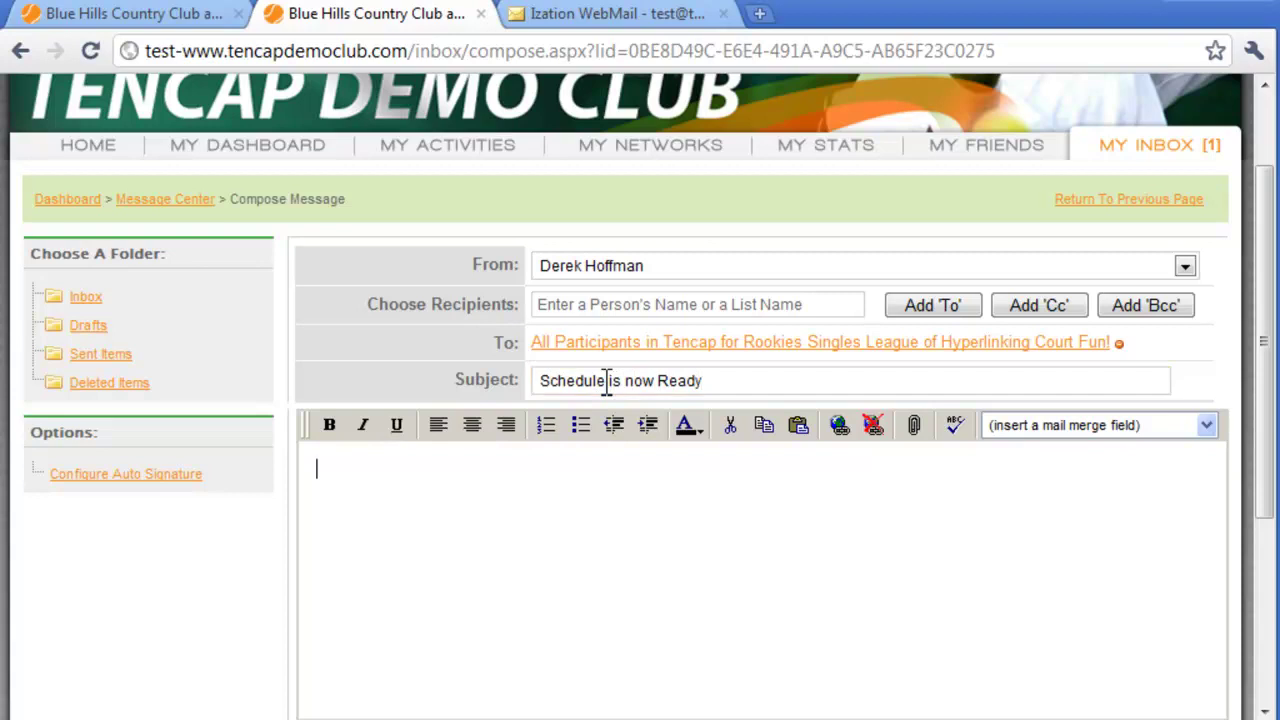
Step: Write 'Hi «FirstName»', then 'Click here to view the schedule for the event!' and paste the signature
text(Hi)
click(1212, 433)
click(1193, 460)
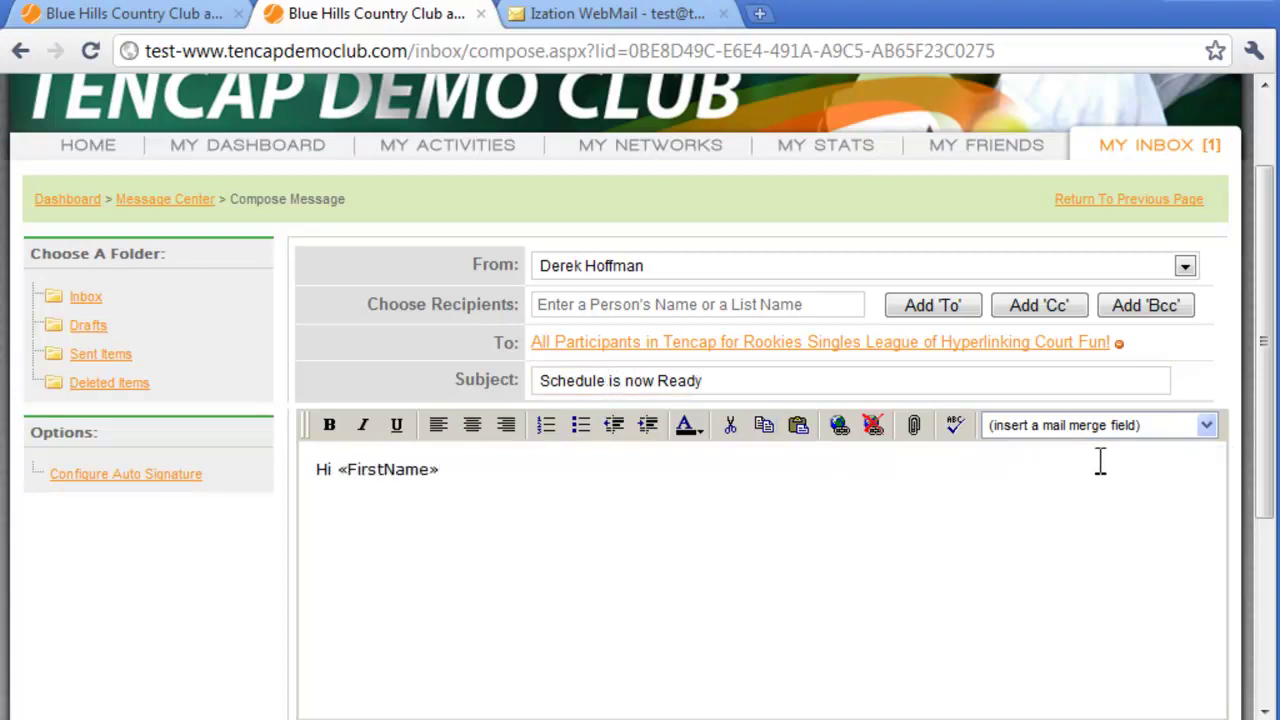
key(Return)
text(Click here t)
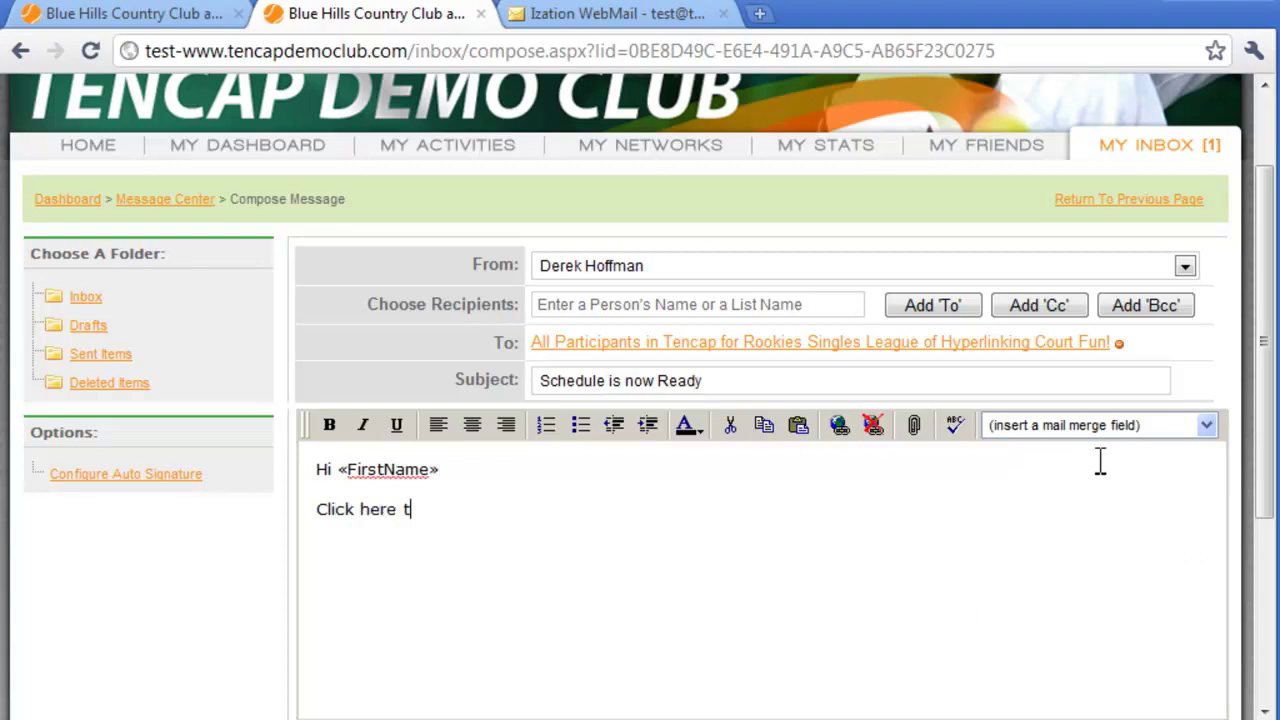
text(o view the schedul)
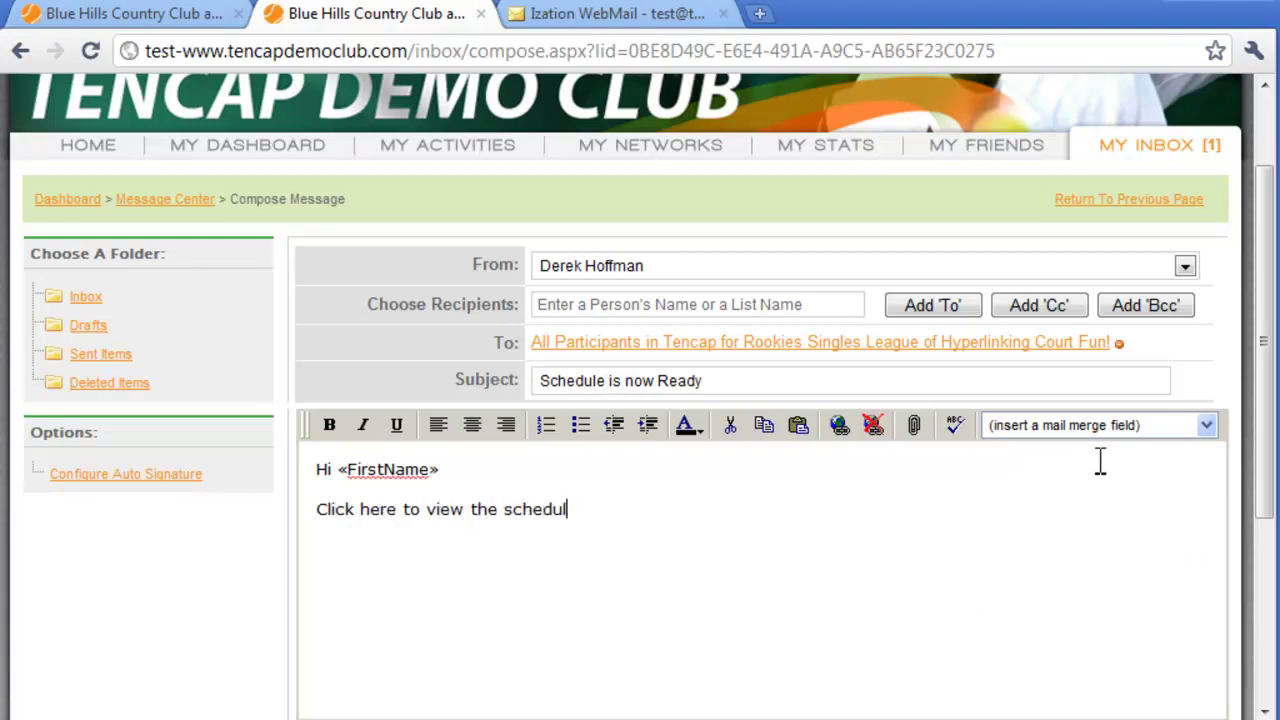
text(e for the event!)
key(Return)
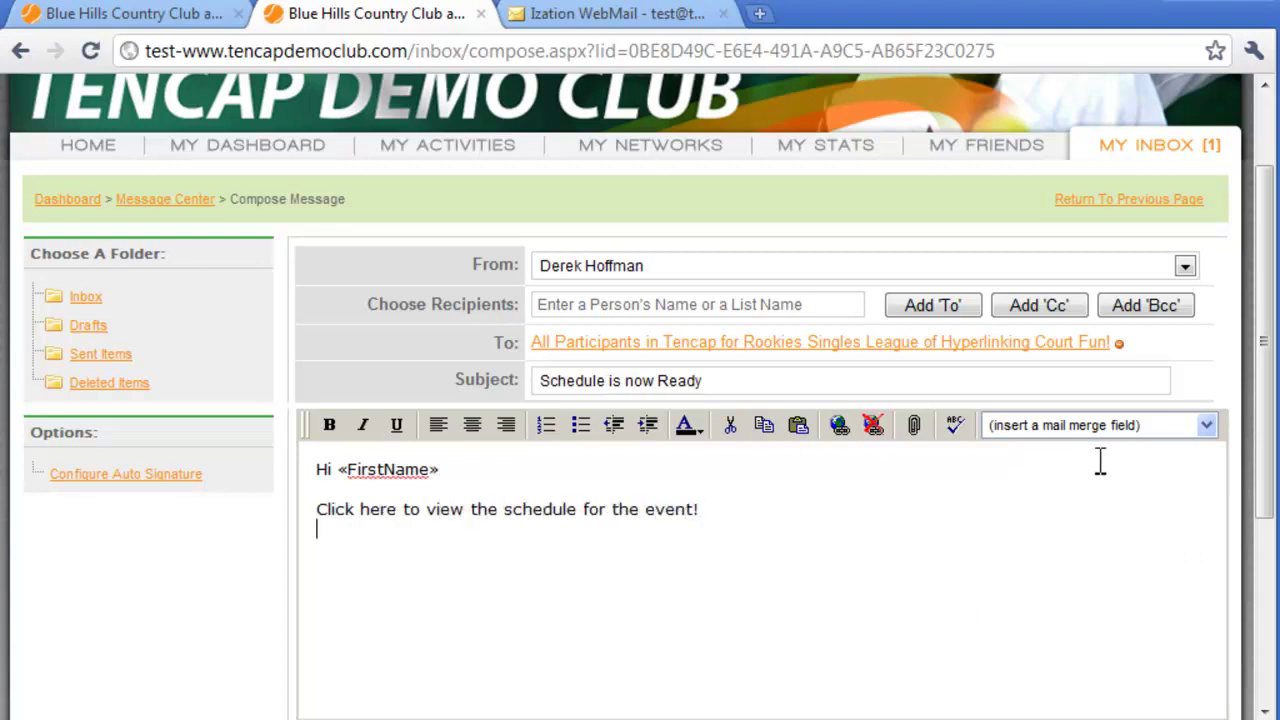
key(Return)
key(ctrl+v)
Step: Hyperlink the words 'Click here' to the copied schedule page address
drag(316, 511, 394, 523)
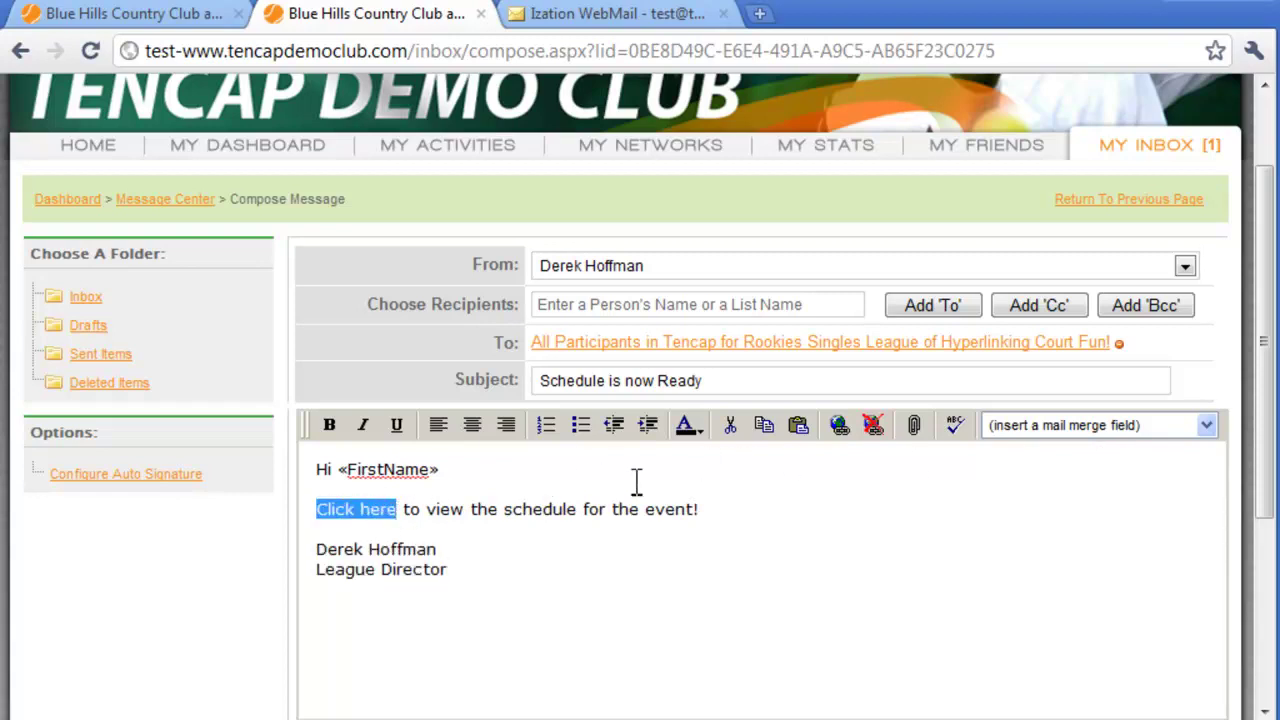
click(839, 428)
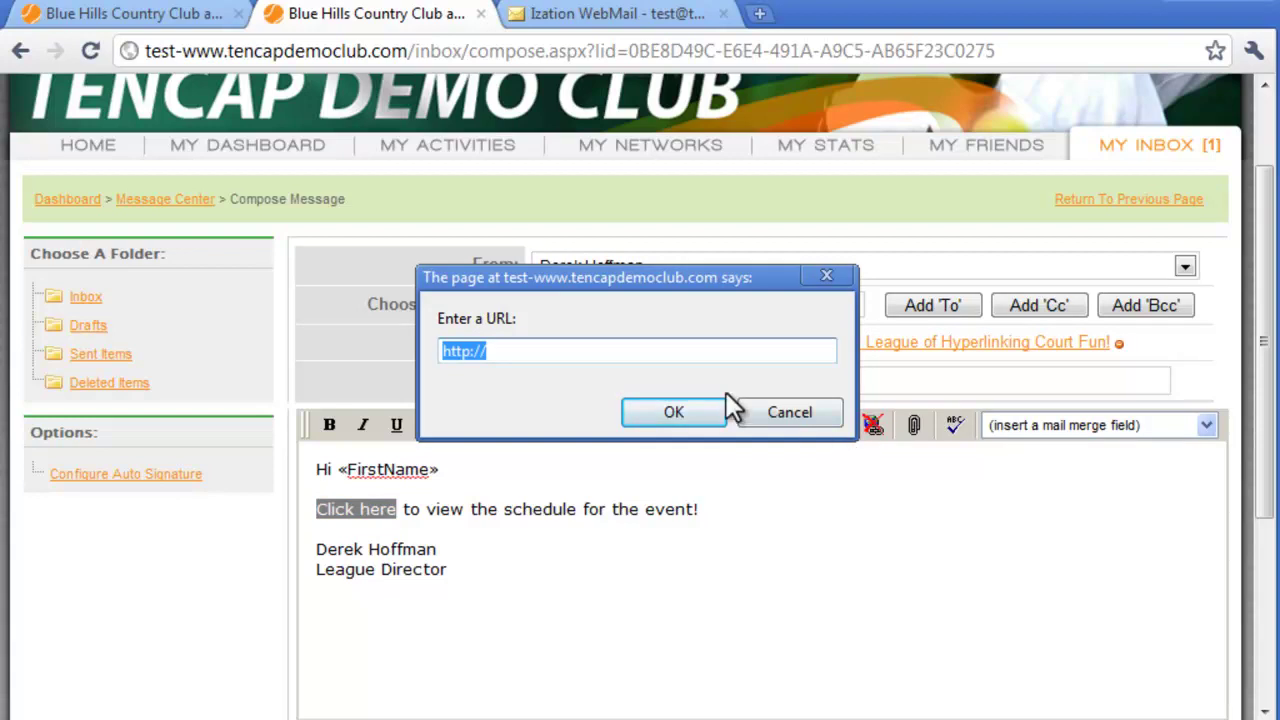
click(638, 356)
right_click(638, 356)
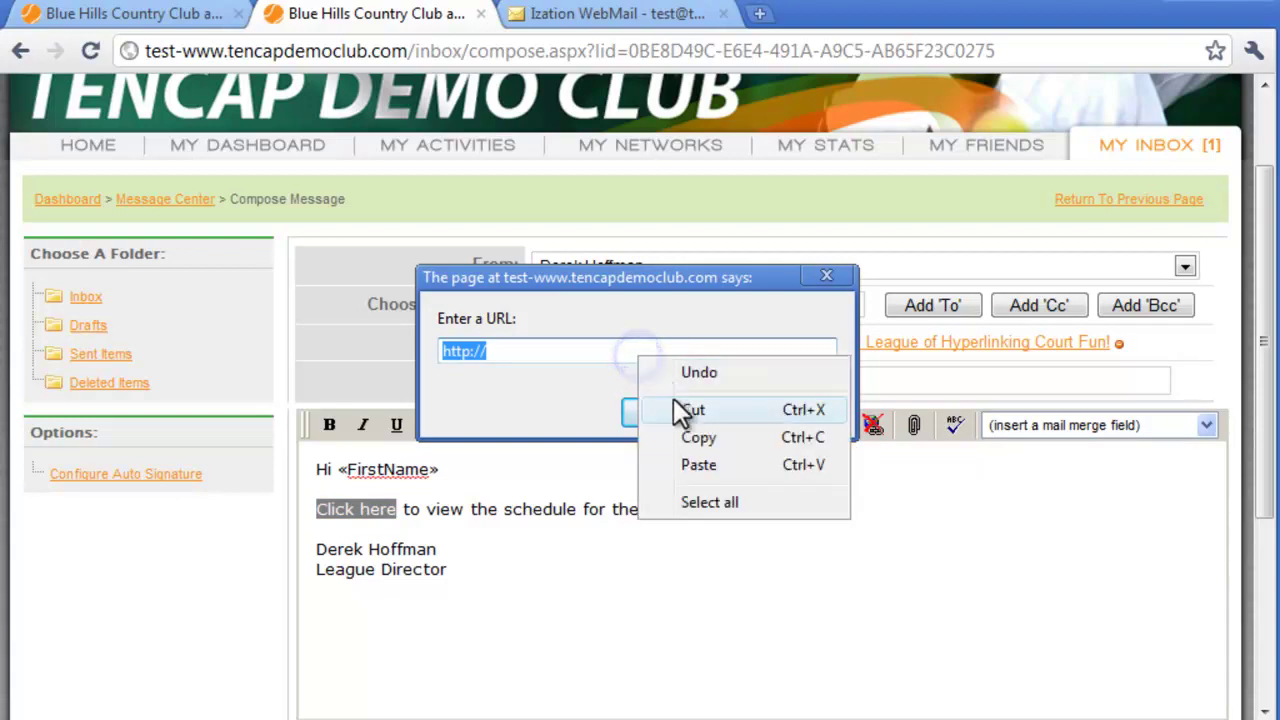
click(687, 458)
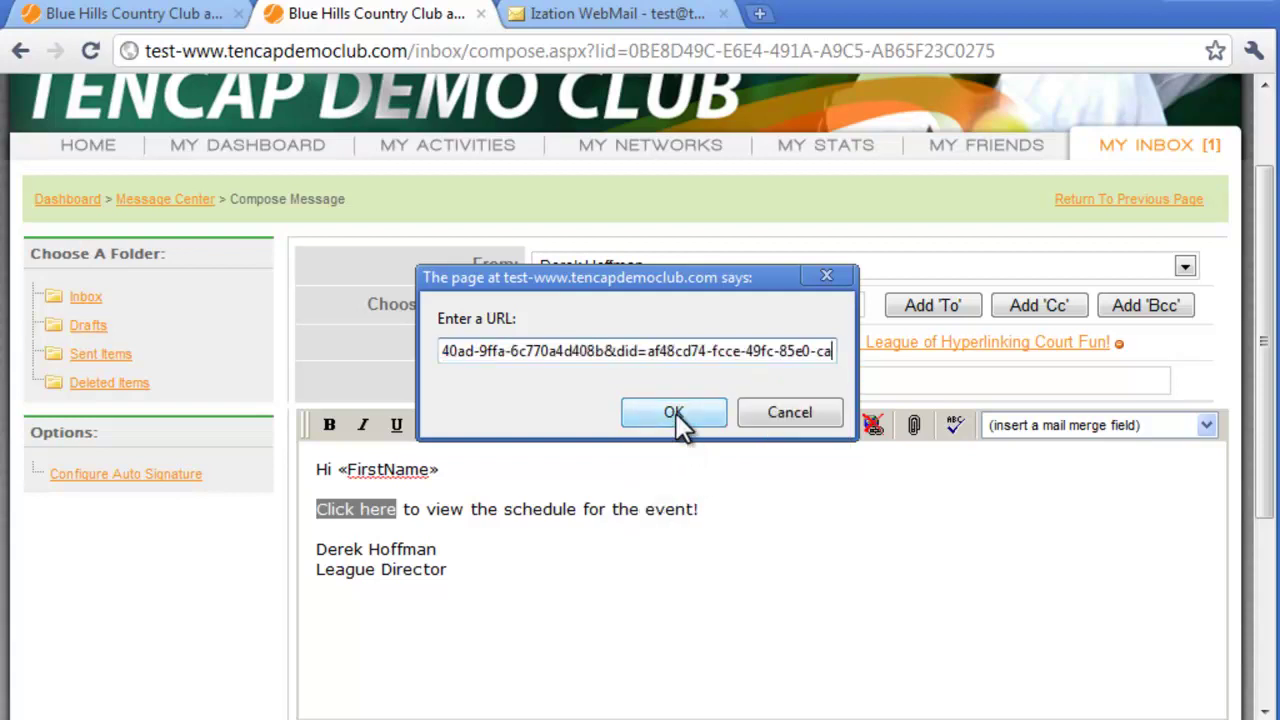
click(675, 412)
click(619, 490)
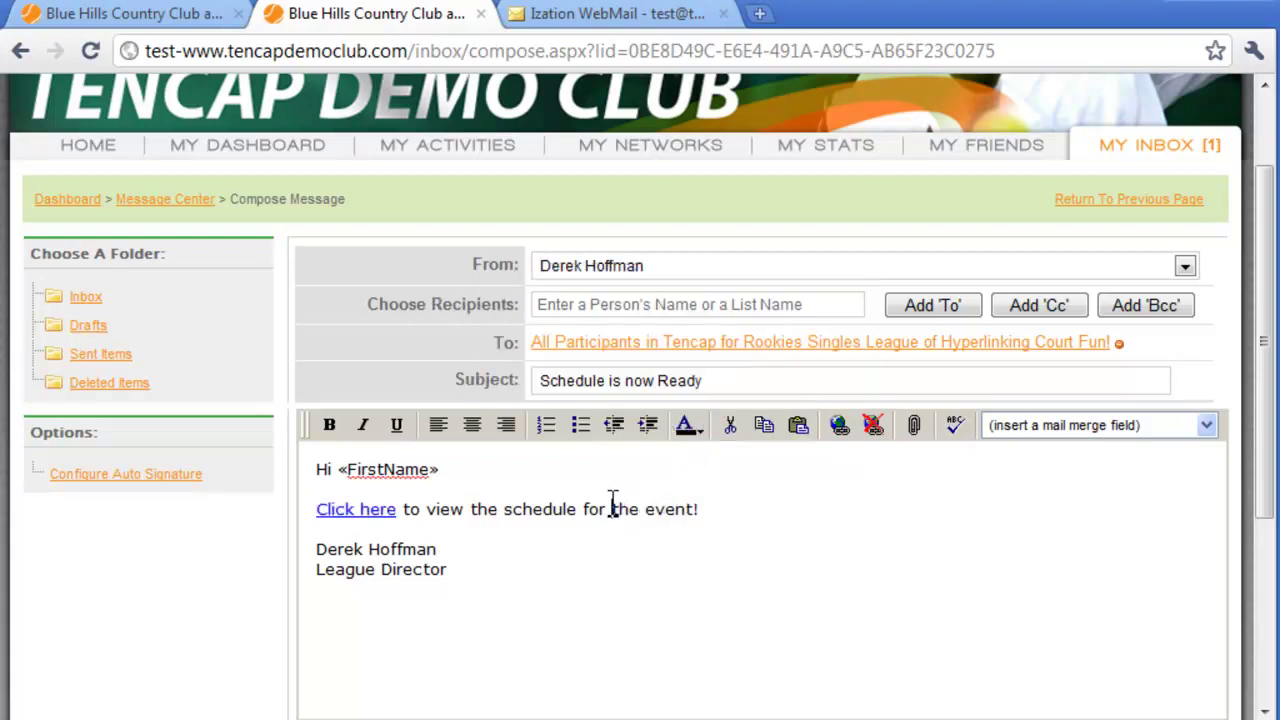
Step: Open the Flex League registration form via Register Now
scroll(757, 534, down, 3)
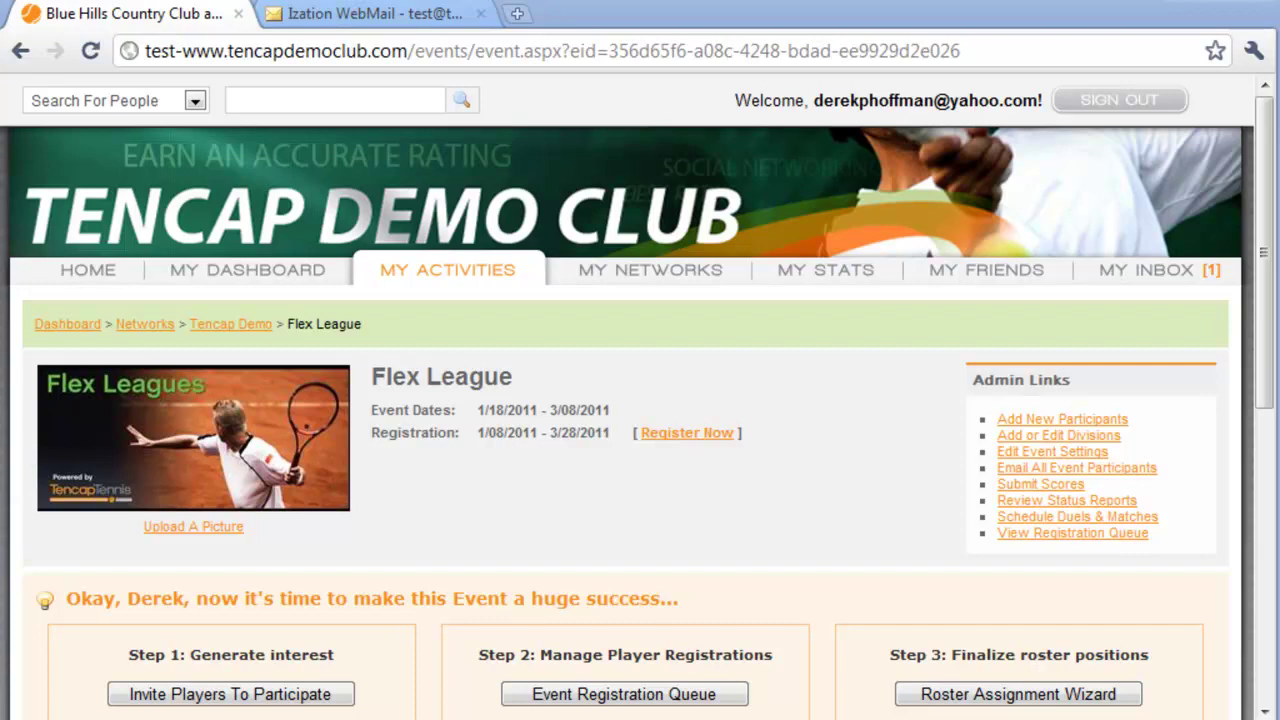
click(662, 434)
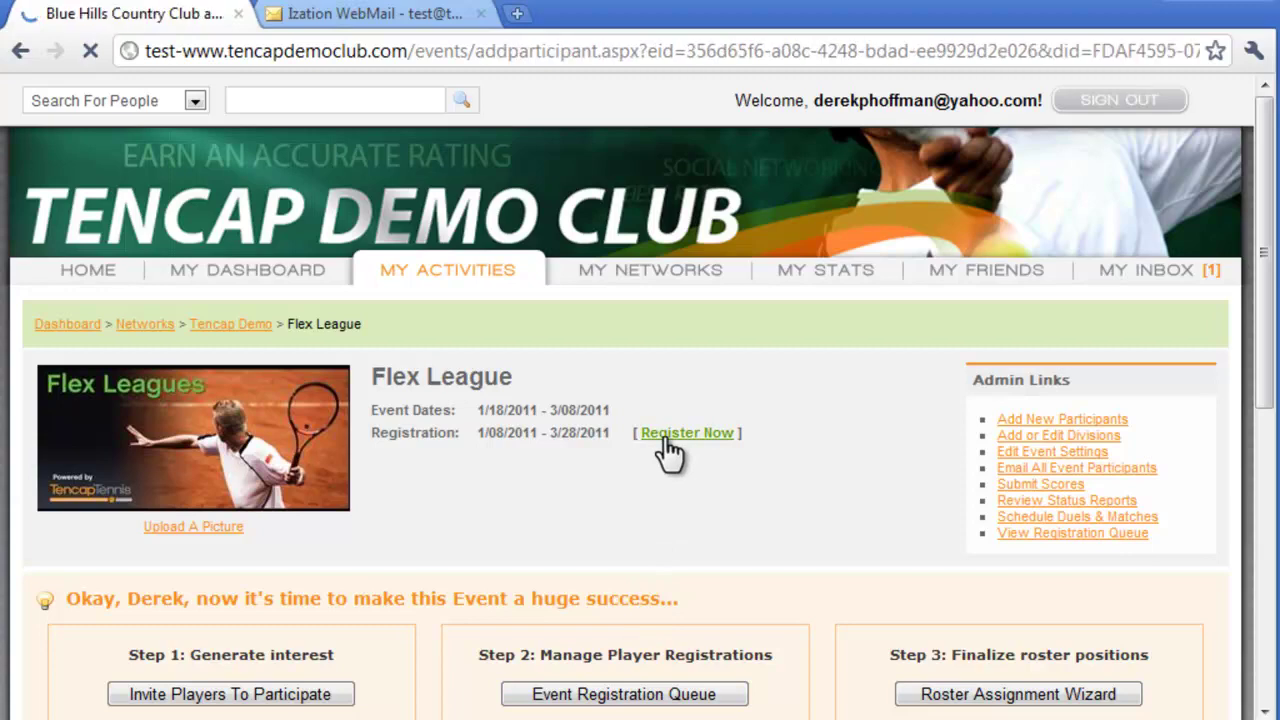
scroll(668, 452, down, 2)
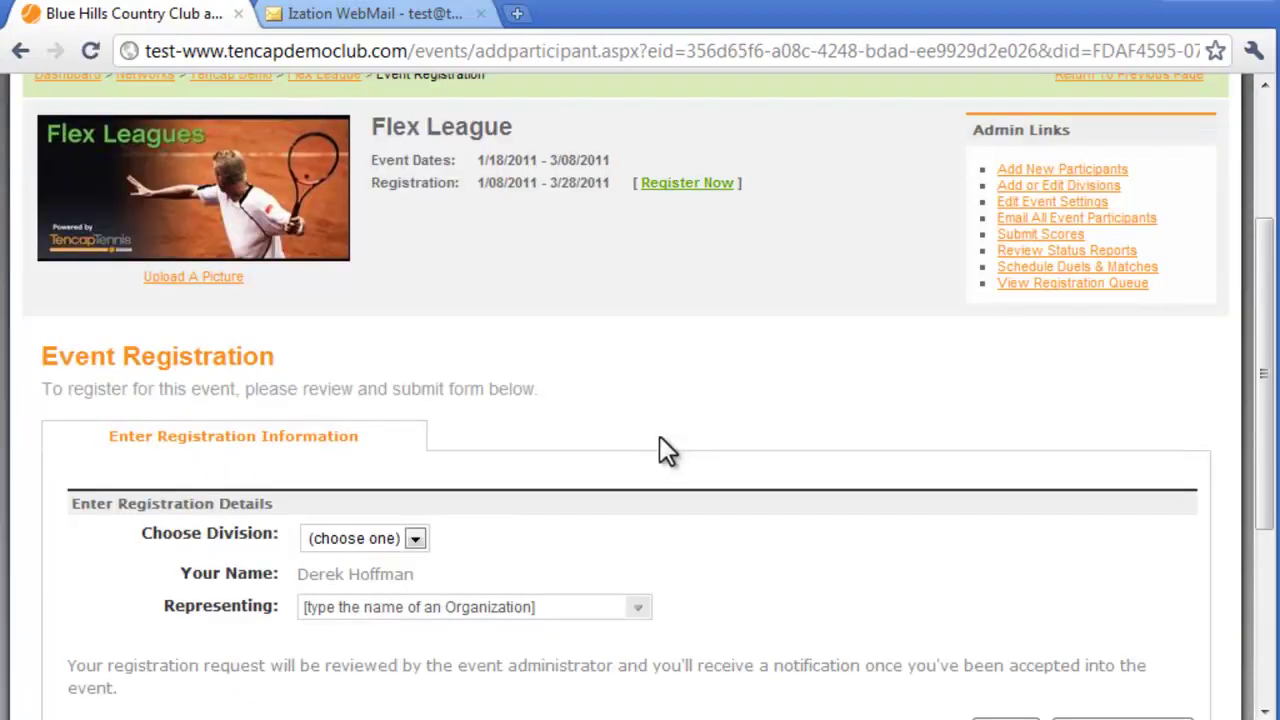
Step: Copy the registration page's web address and return to the club HOME page
click(605, 62)
right_click(608, 63)
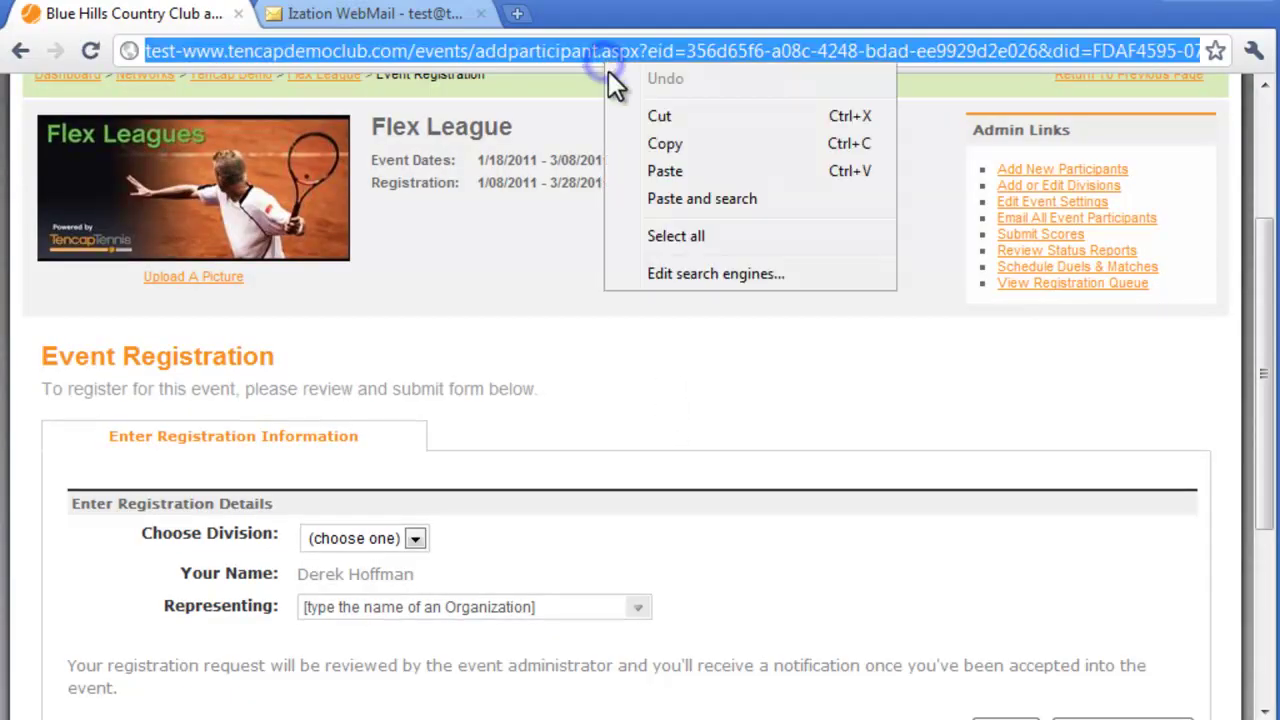
click(660, 145)
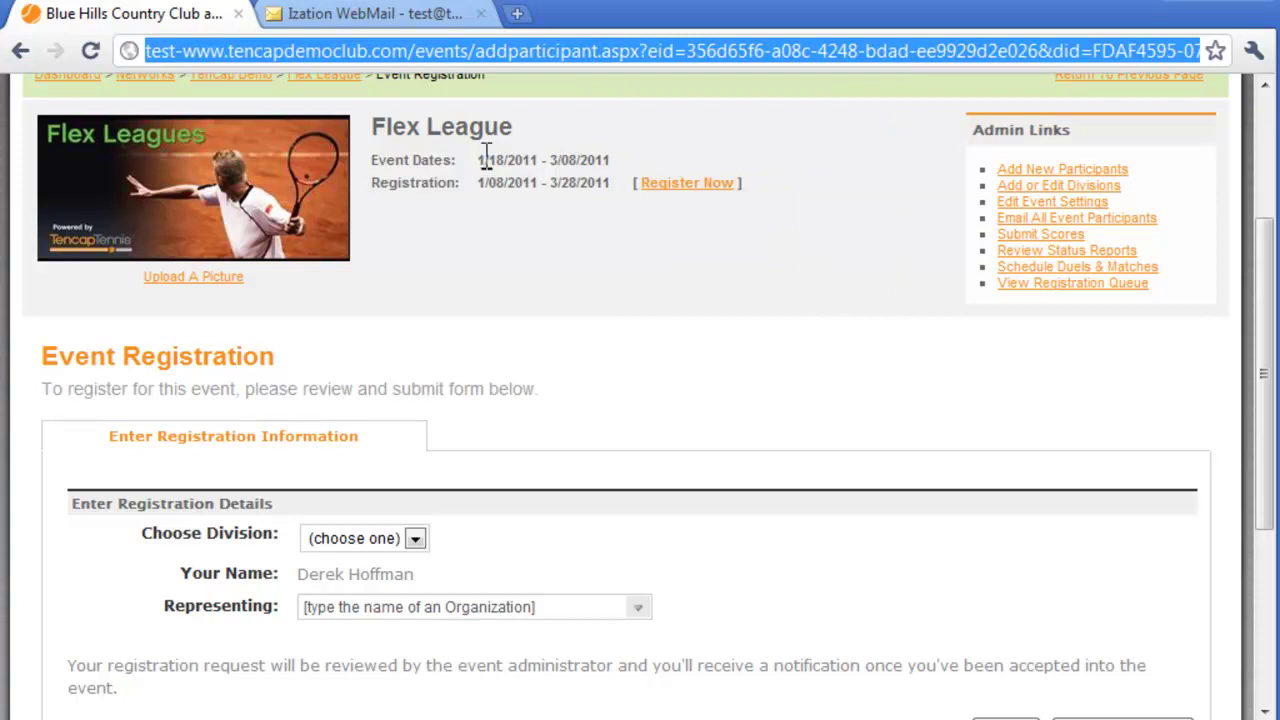
scroll(300, 165, up, 2)
click(96, 170)
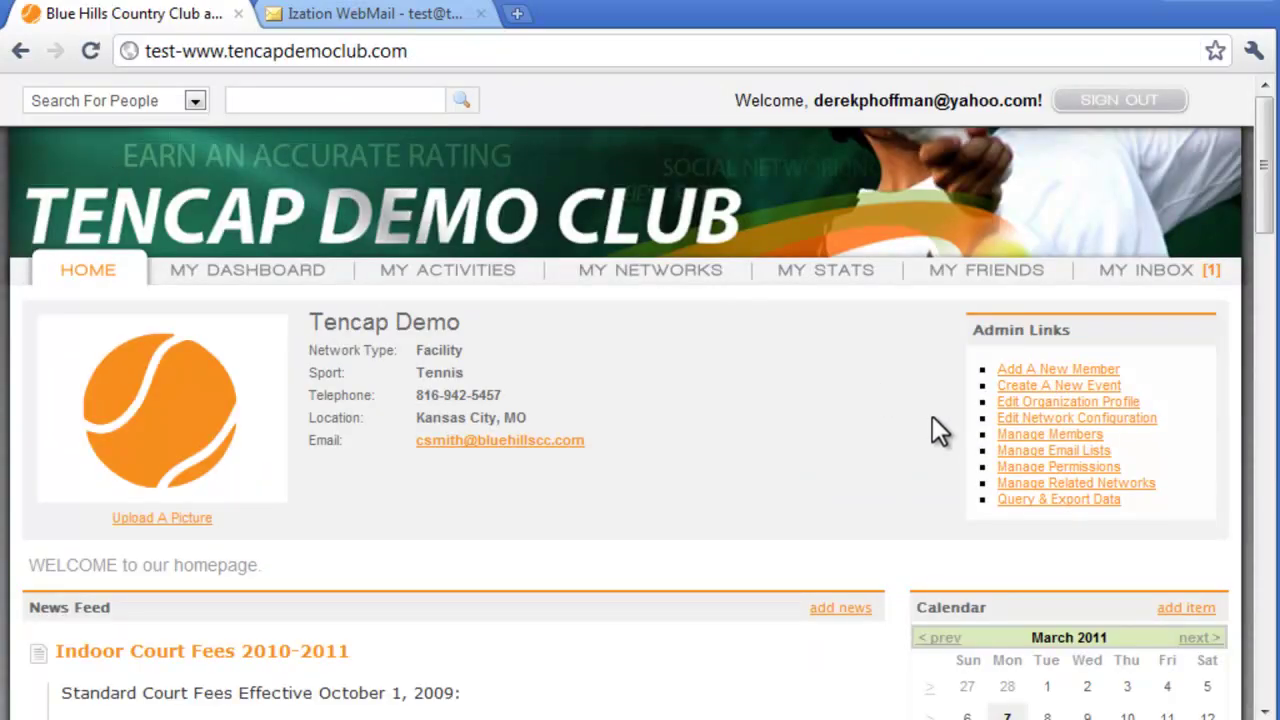
Step: Start an email to All Members from Manage Email Lists and paste in the prepared subject and body
click(1012, 452)
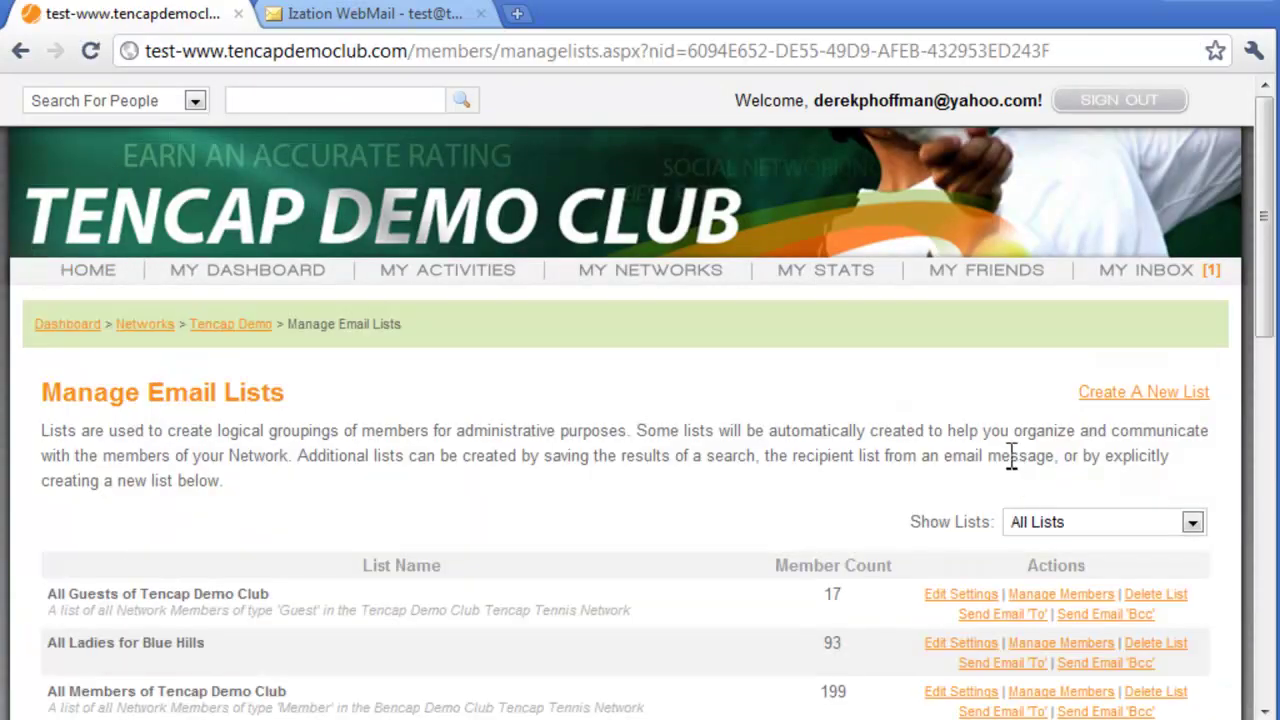
click(982, 711)
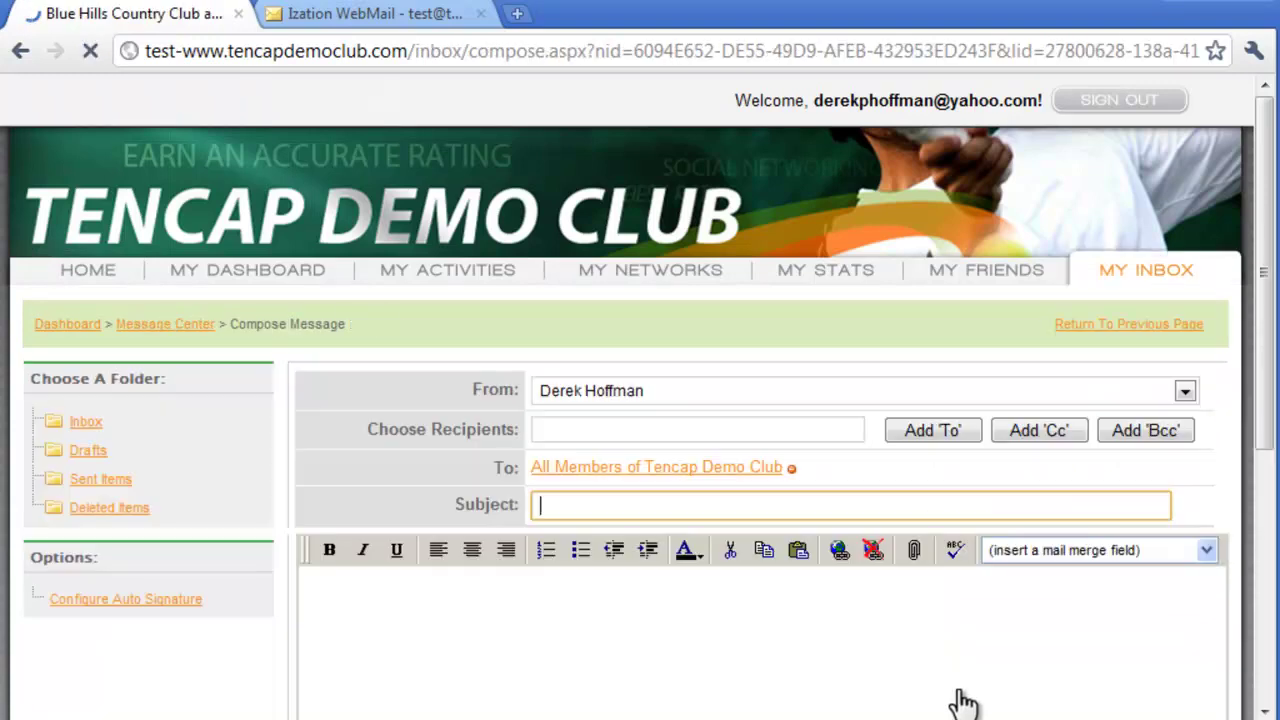
key(ctrl+v)
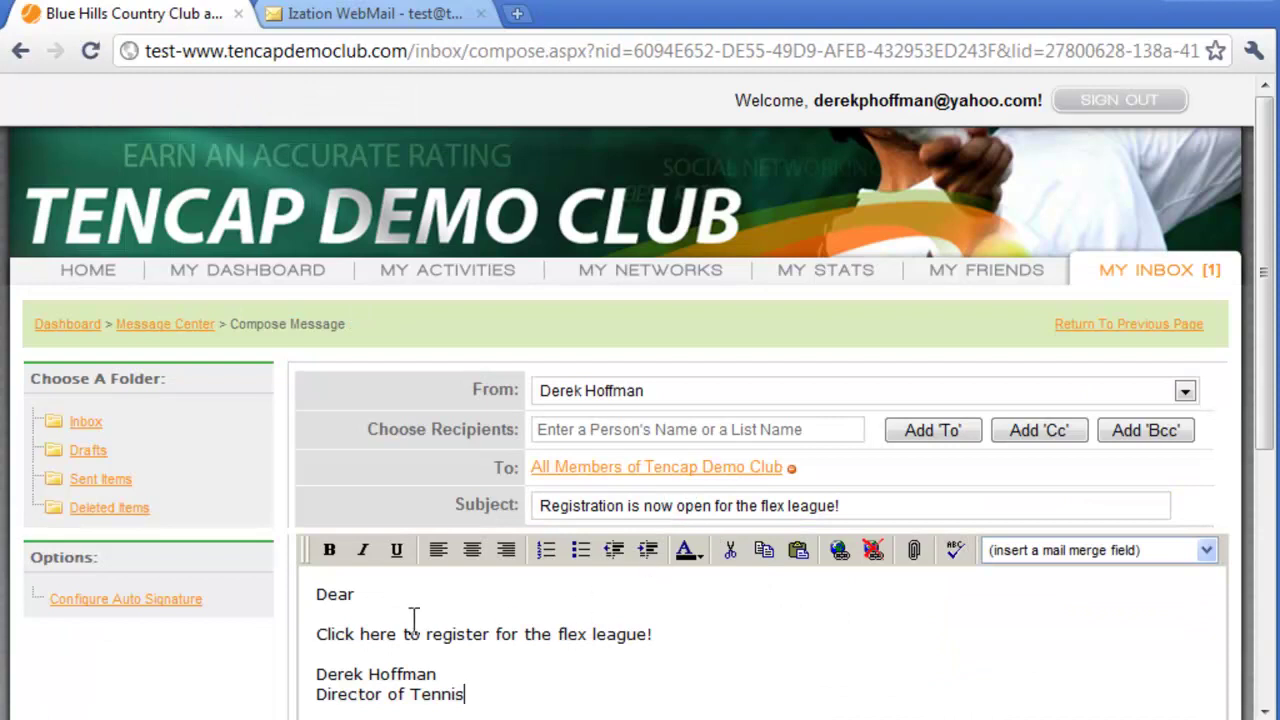
Step: Hyperlink 'Click here' to the copied Flex League registration page address
drag(318, 634, 397, 645)
click(838, 549)
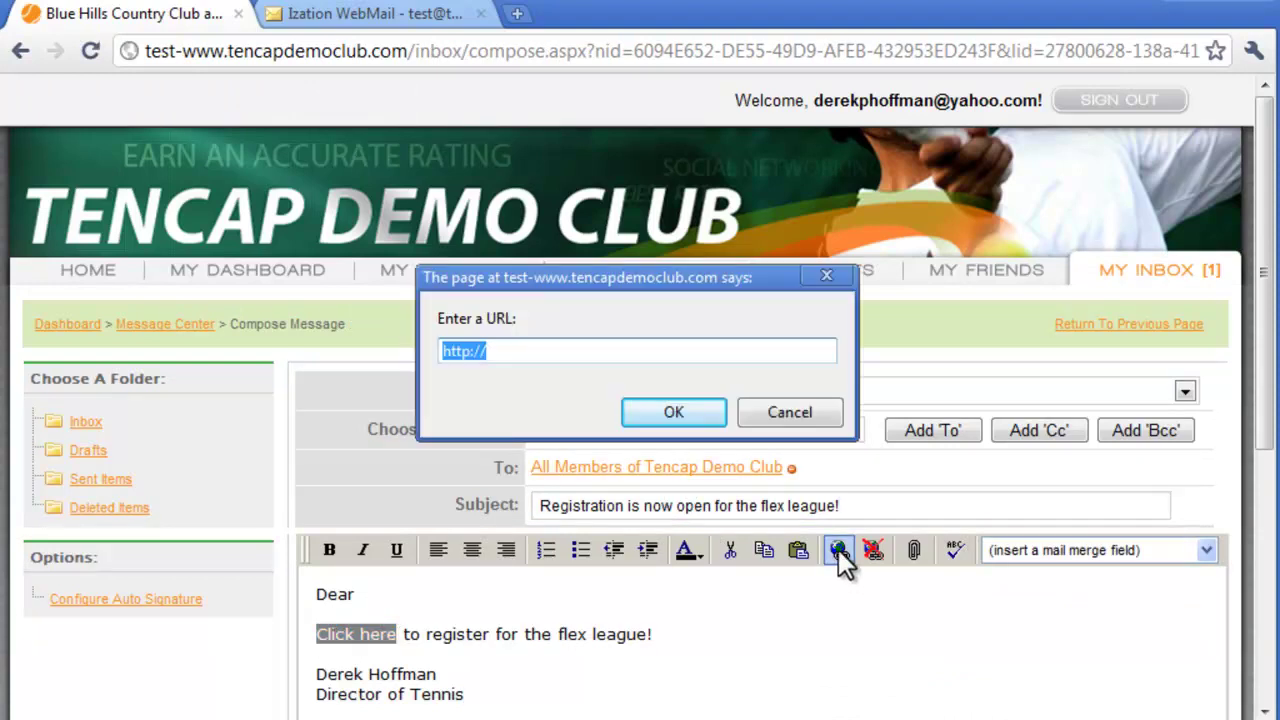
right_click(640, 349)
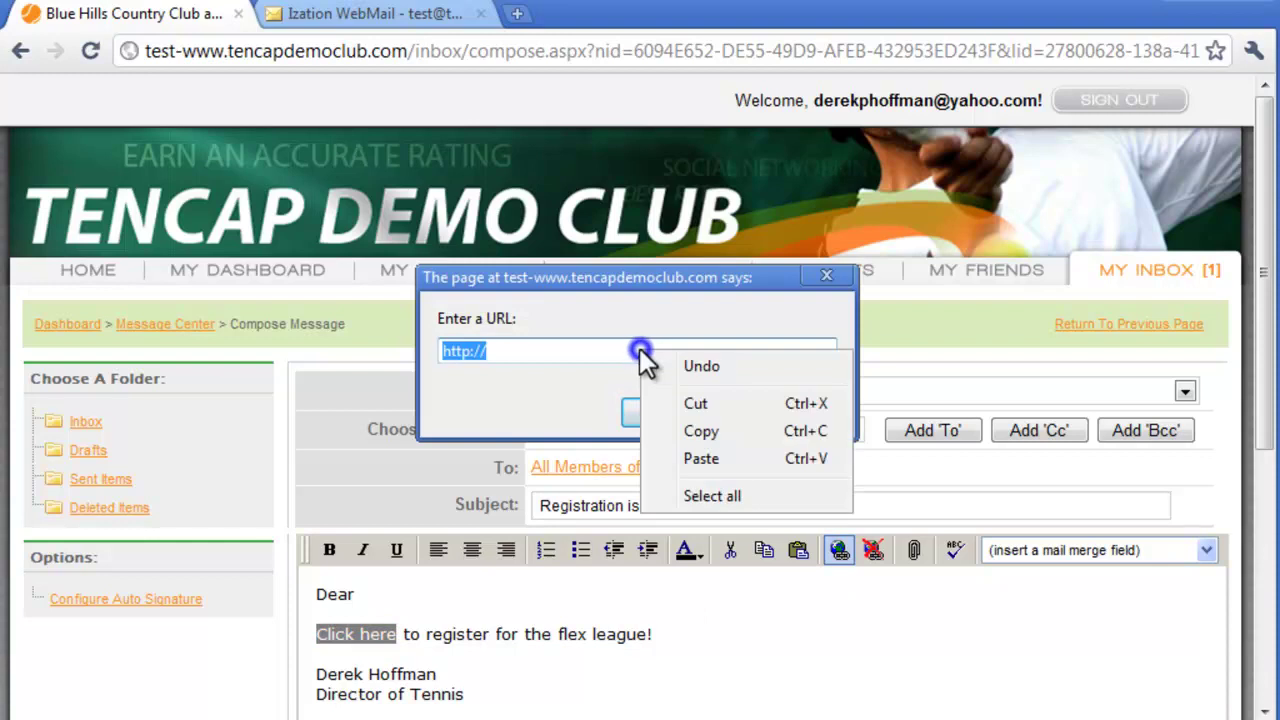
click(690, 459)
click(672, 417)
click(678, 630)
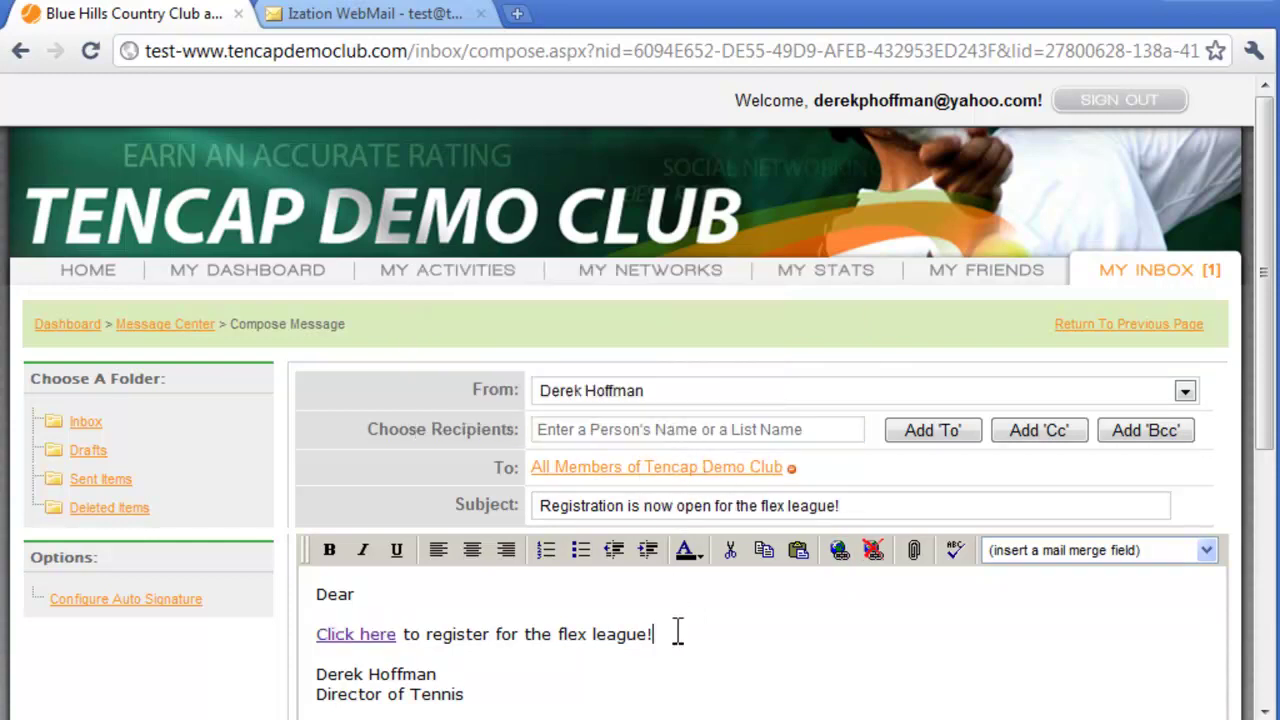
Step: Insert the First Name merge field after 'Dear', send the message, and test the received link
scroll(686, 623, down, 3)
click(1206, 300)
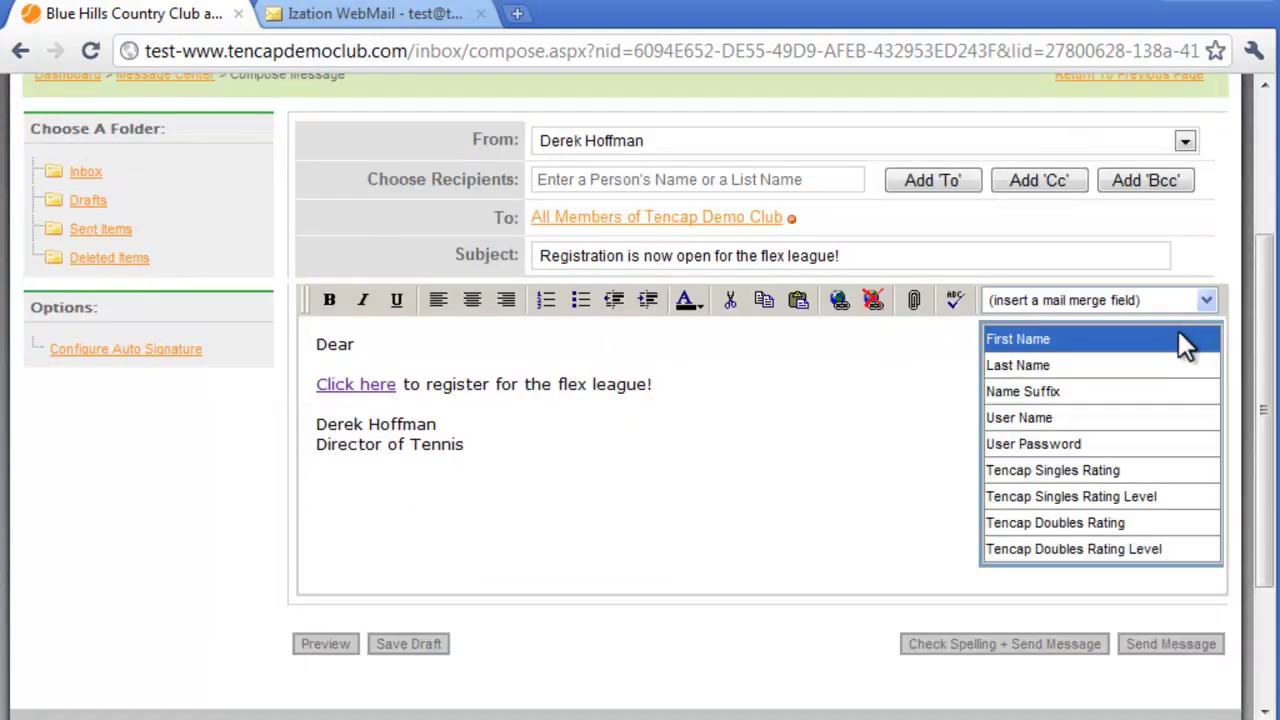
click(1180, 341)
click(1183, 643)
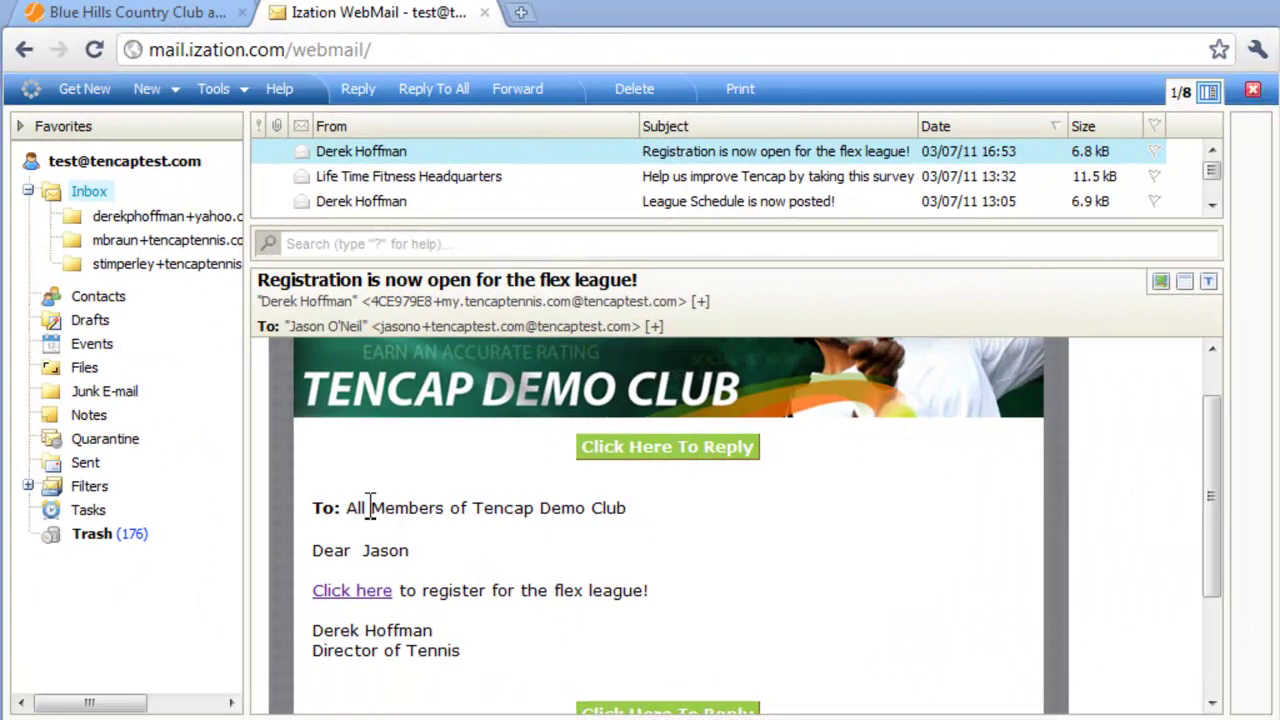
click(358, 591)
Step: Register for the Flex League in the Men Orange division, representing Tencap Demo
scroll(361, 590, down, 3)
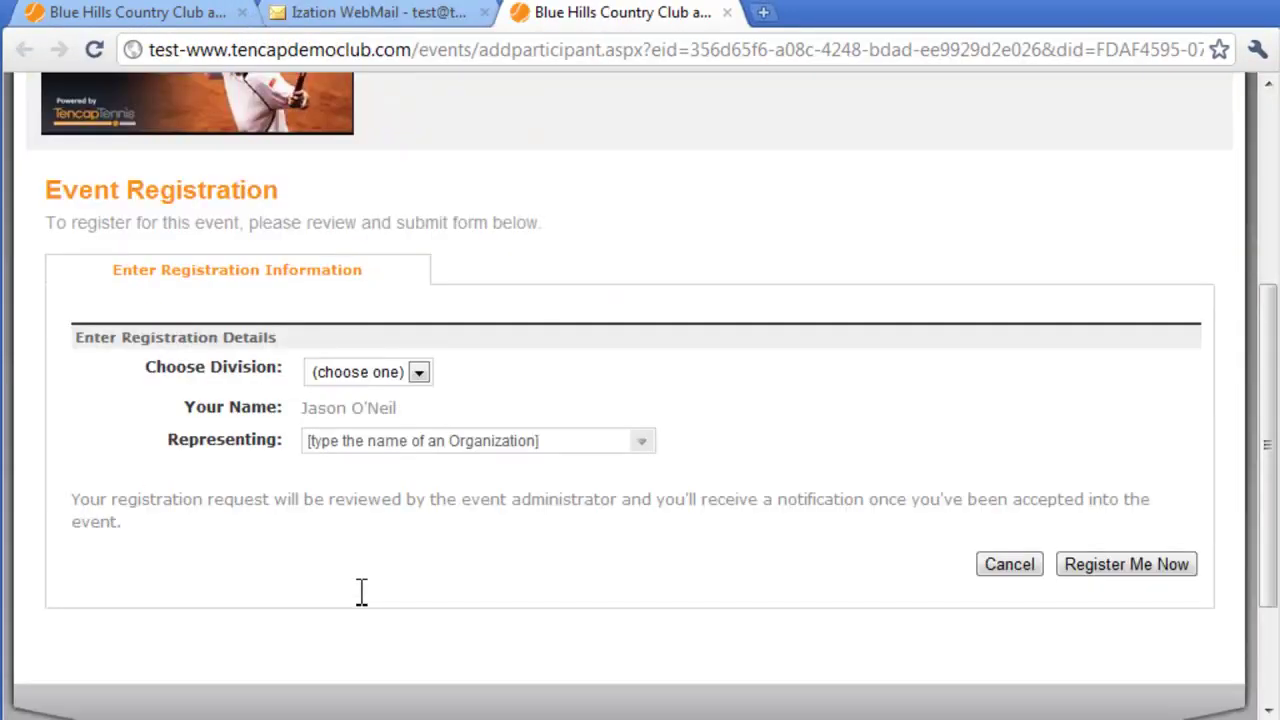
click(418, 375)
click(400, 409)
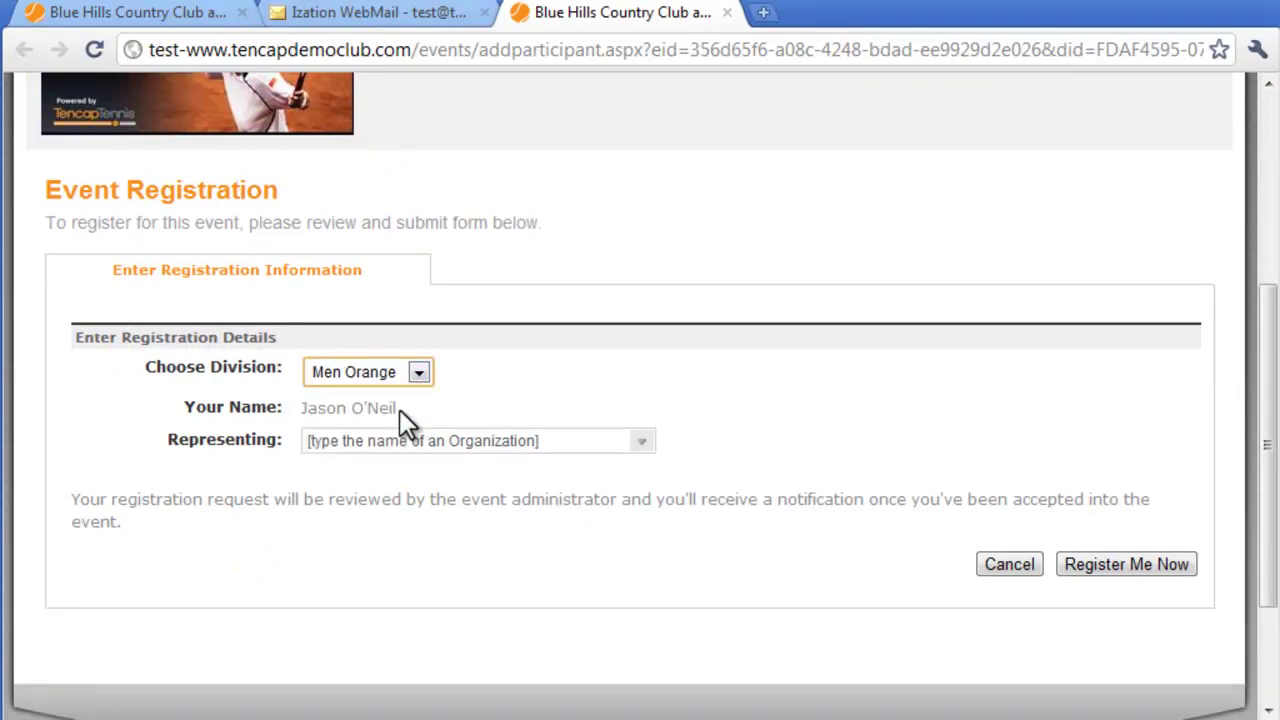
click(640, 448)
scroll(630, 465, down, 1)
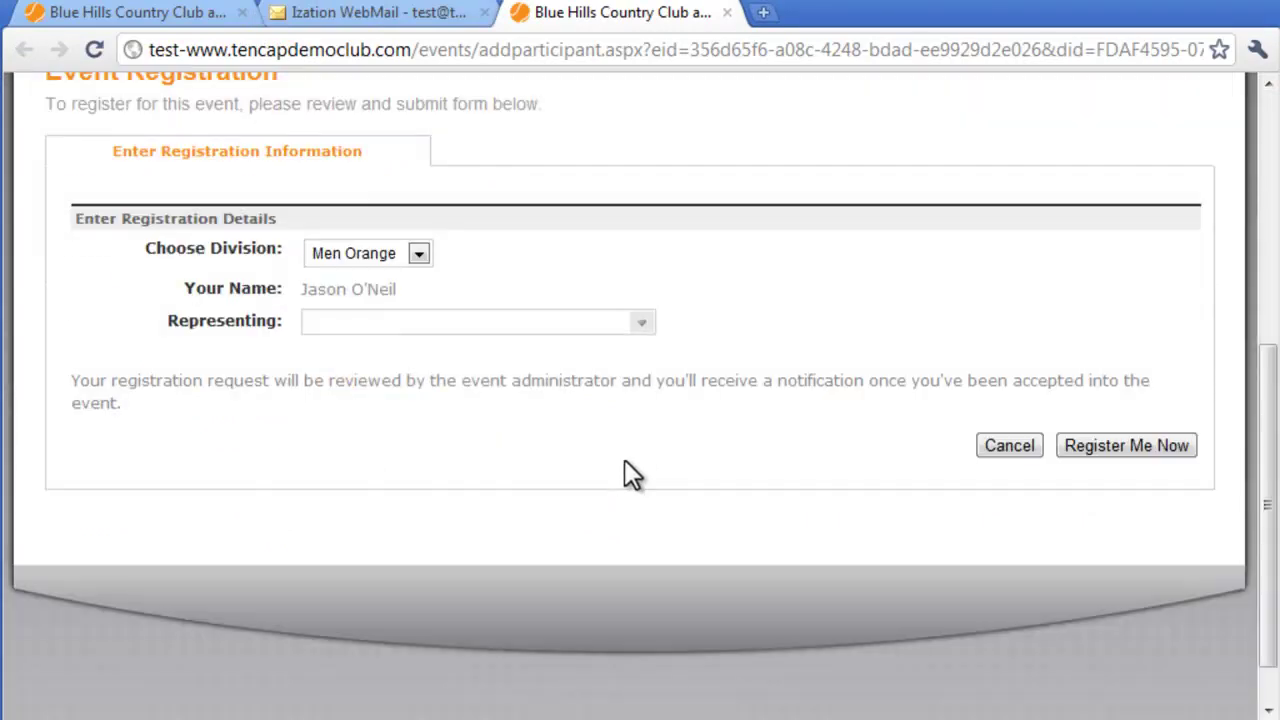
click(571, 386)
click(1116, 446)
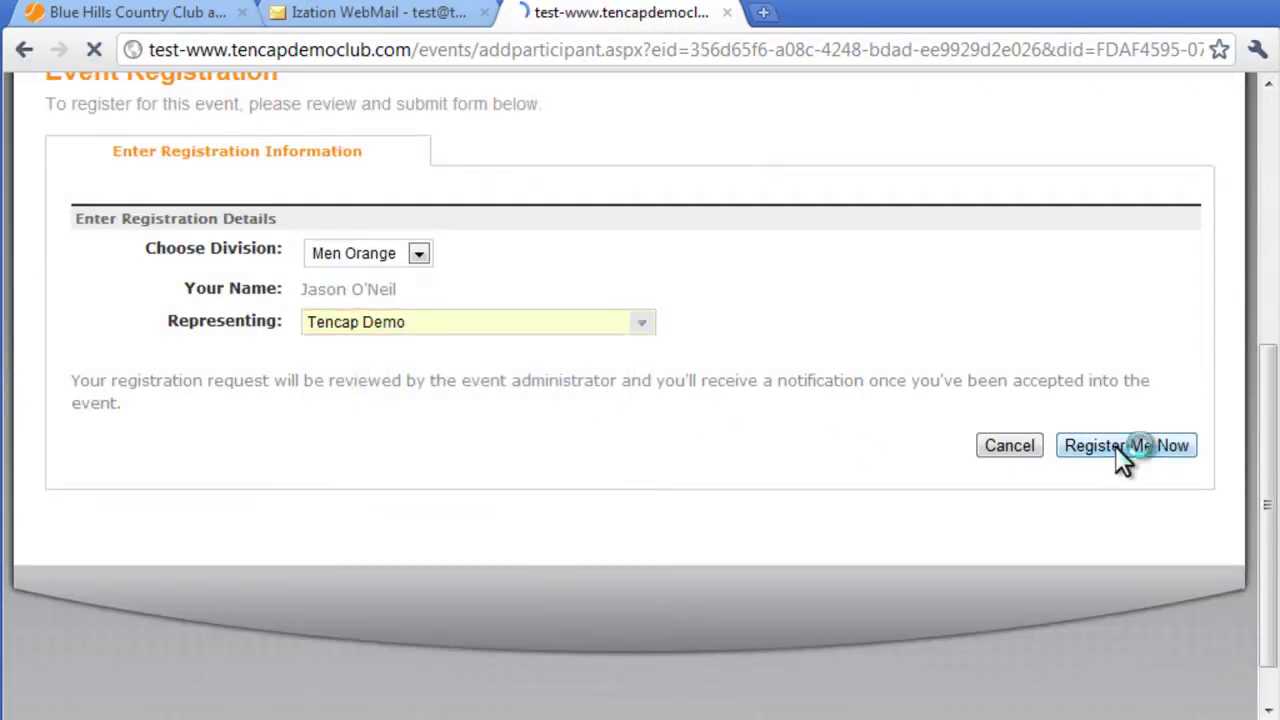
Step: Invite two eligible friends to join the Flex League
scroll(1116, 446, down, 4)
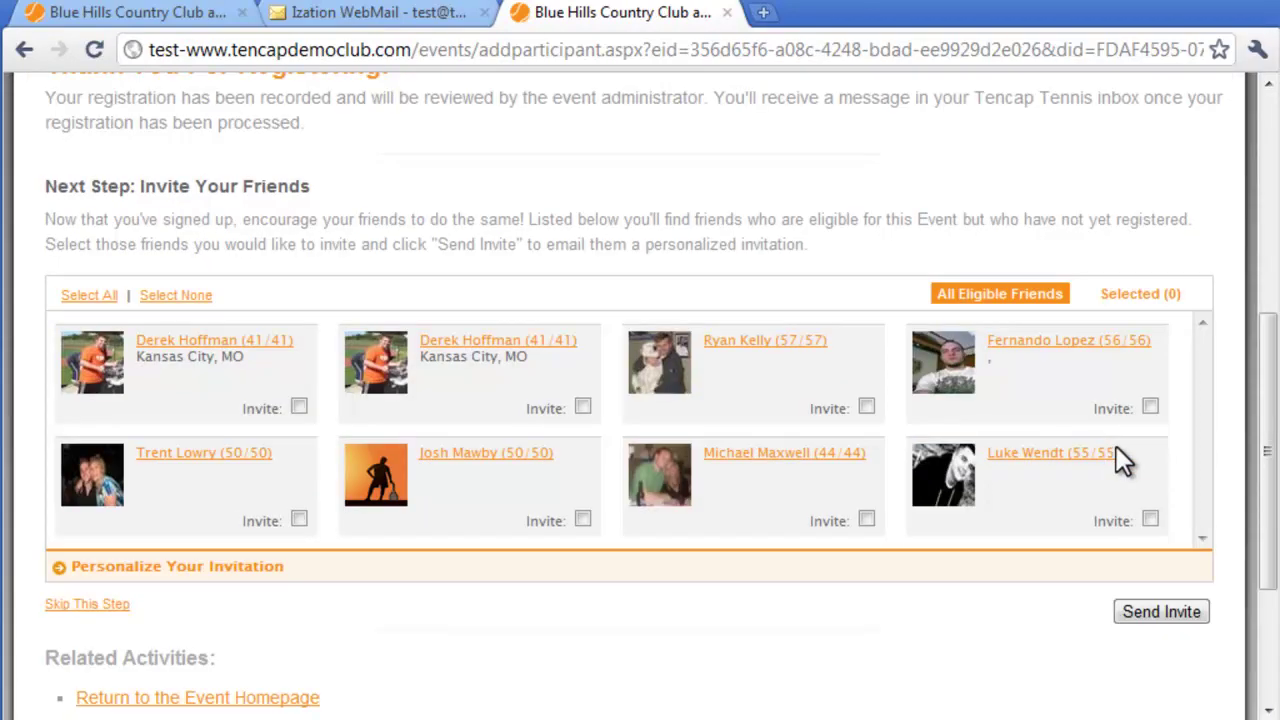
click(1149, 407)
click(866, 407)
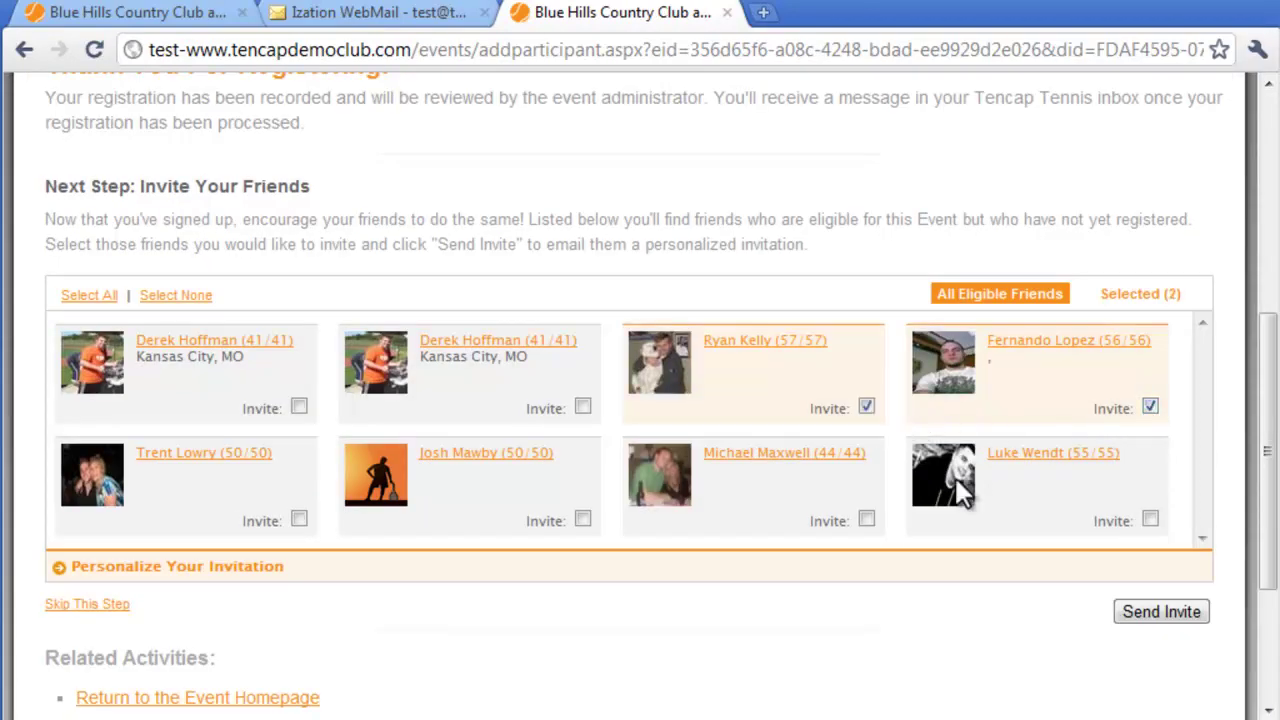
click(1171, 611)
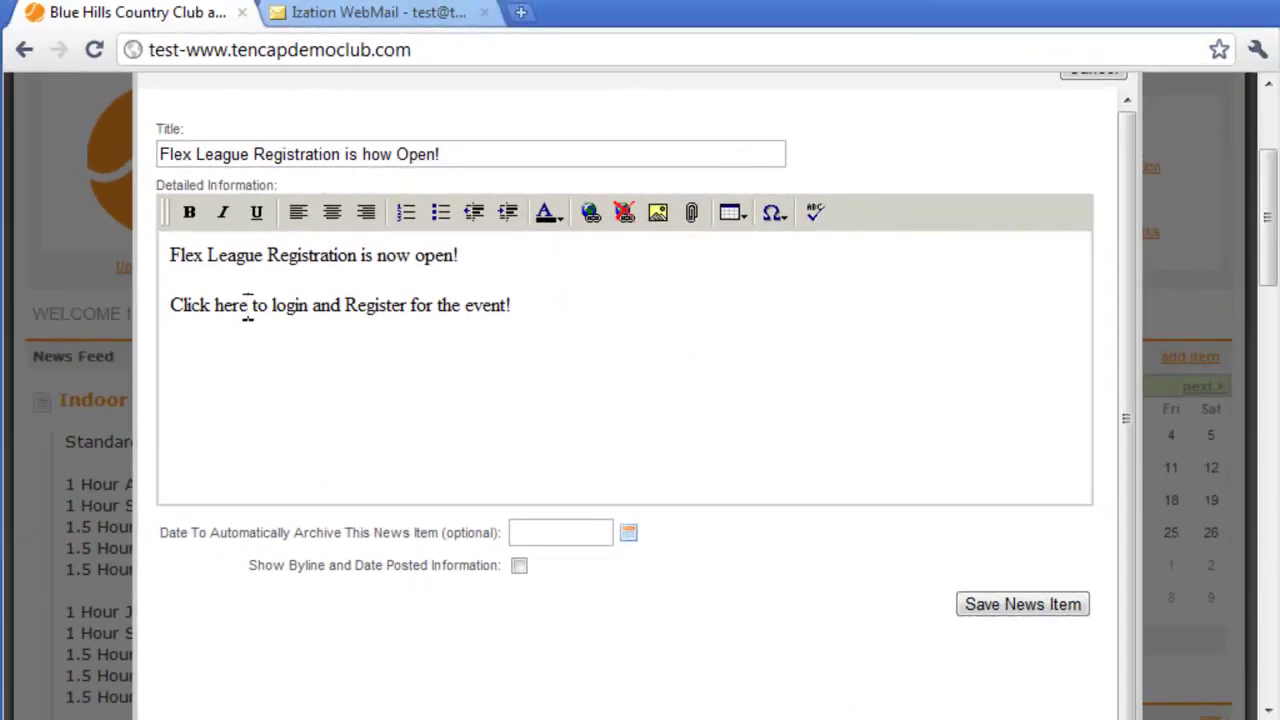
Step: Hyperlink the 'Click here' text to the pasted registration page URL, then save the news item
drag(247, 306, 177, 315)
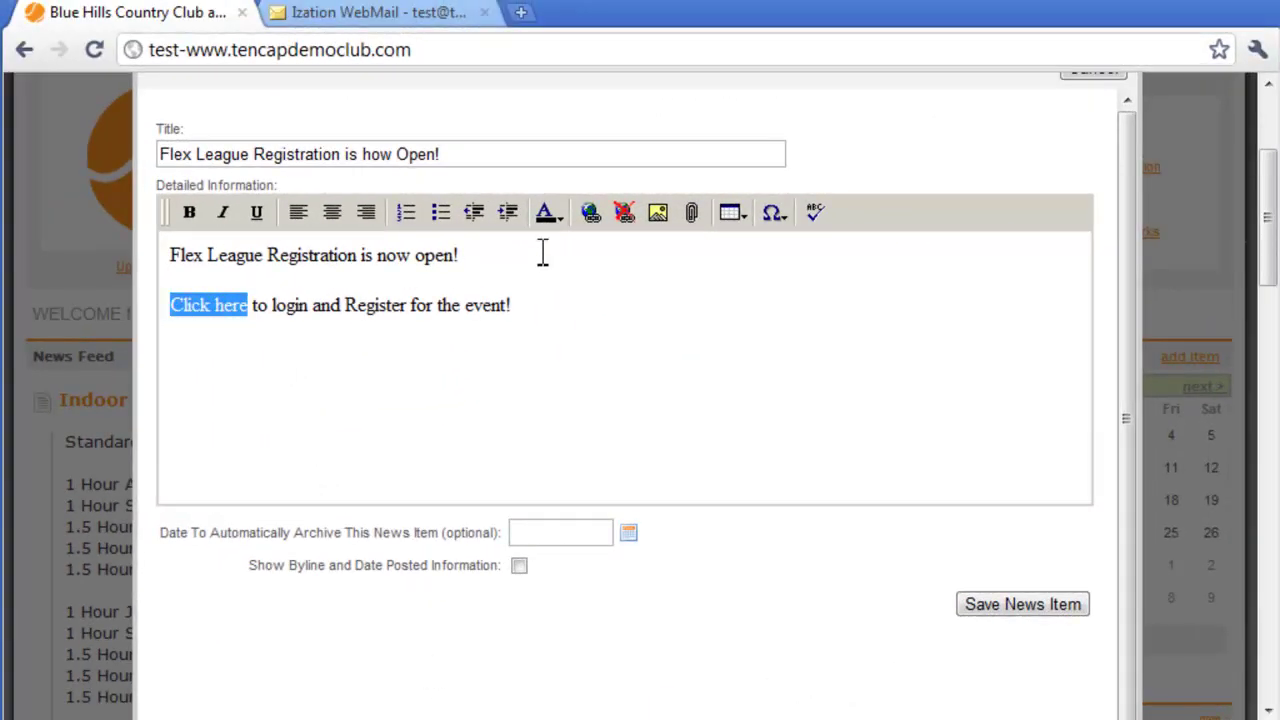
click(592, 214)
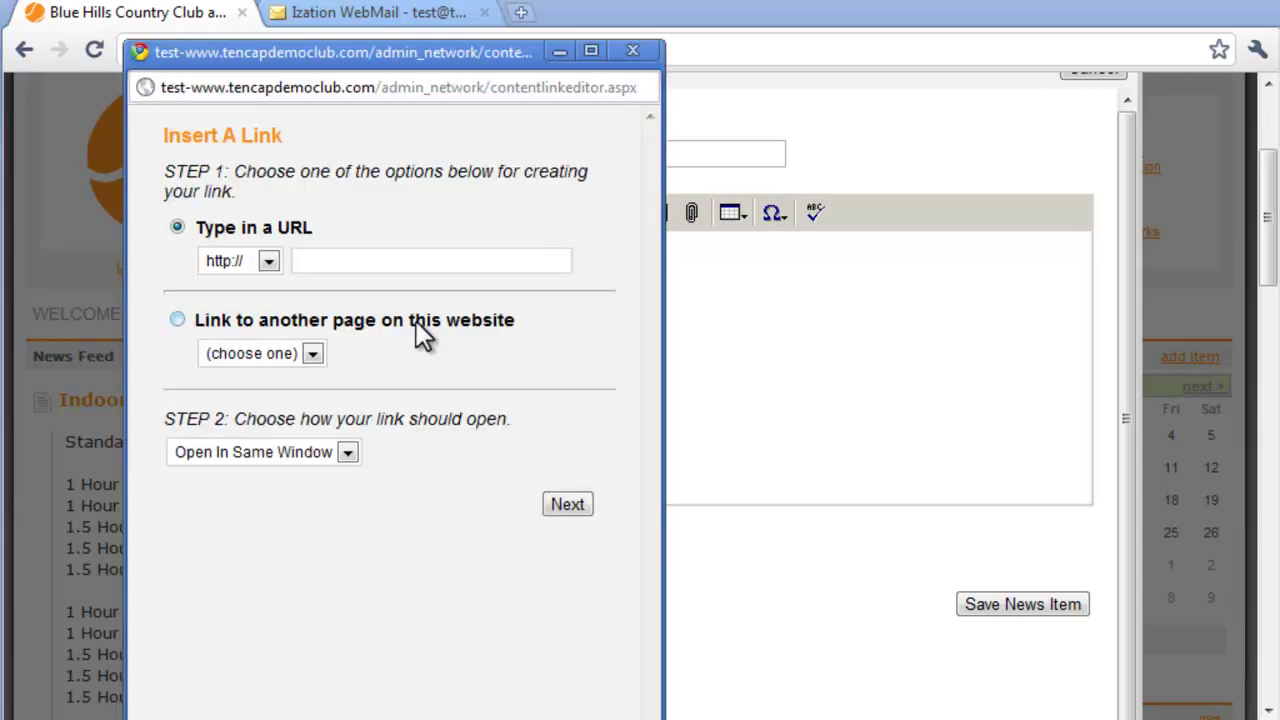
click(313, 355)
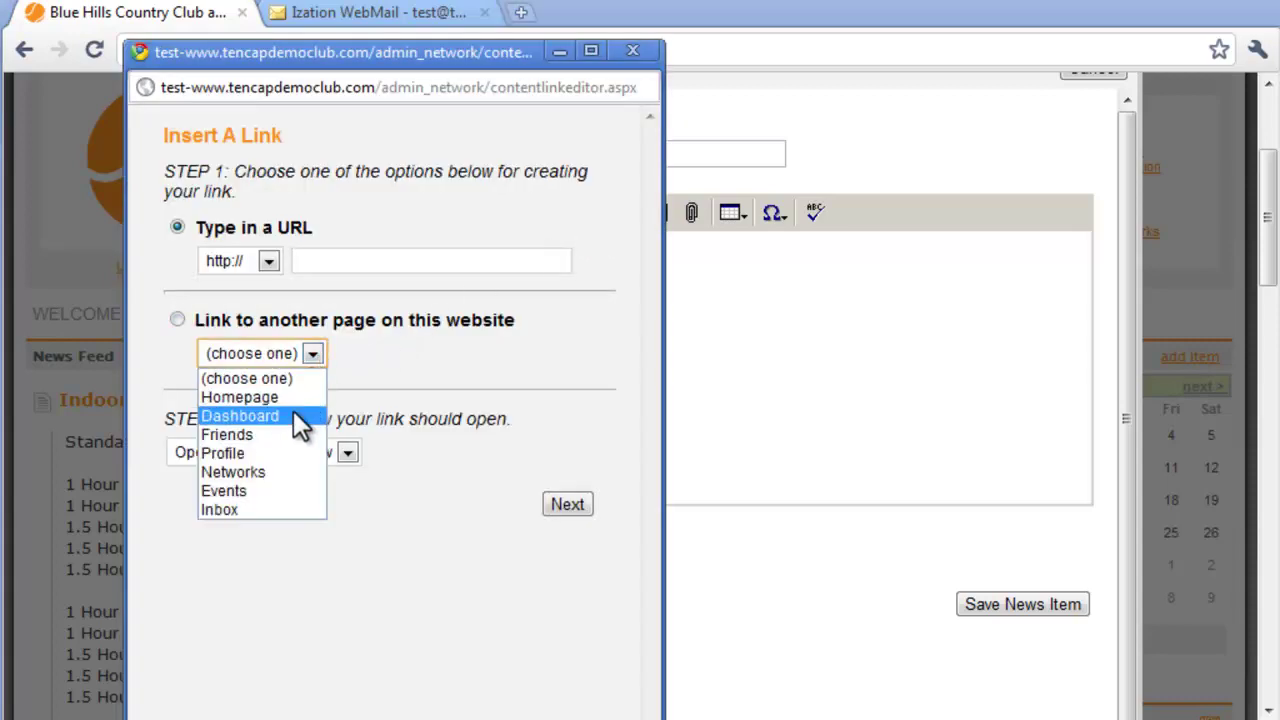
click(366, 262)
right_click(368, 260)
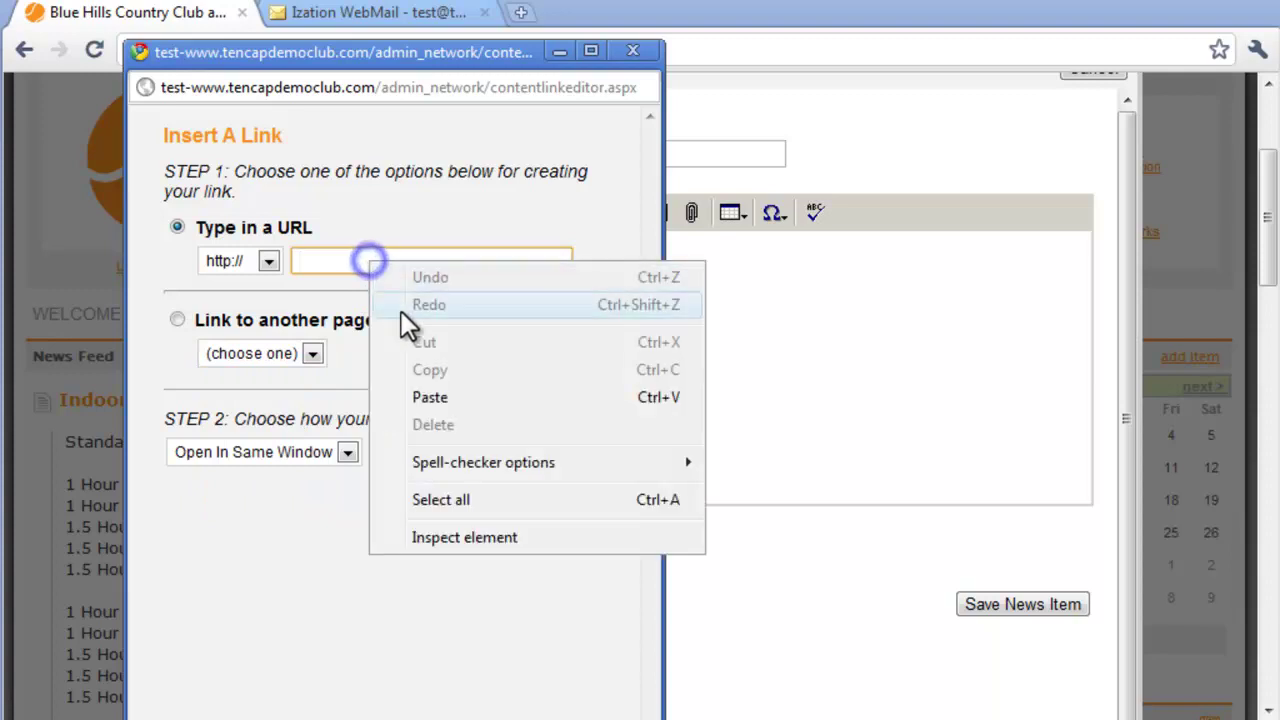
click(436, 398)
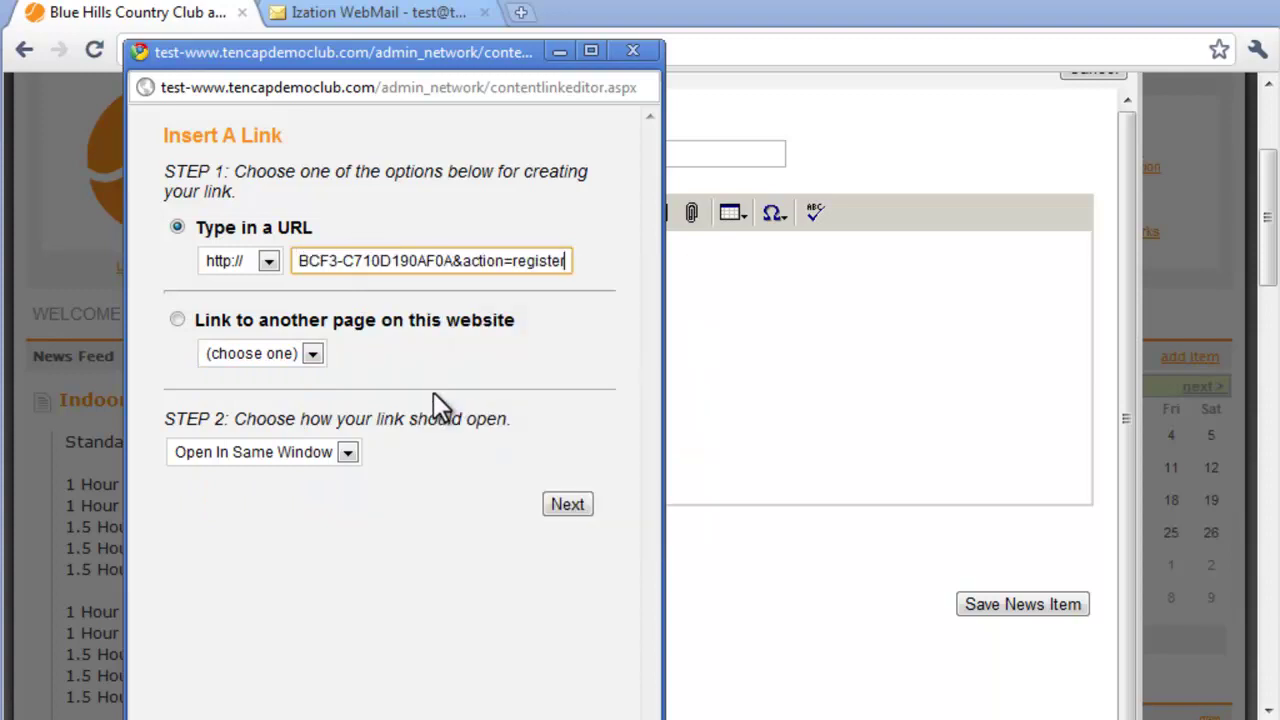
click(560, 505)
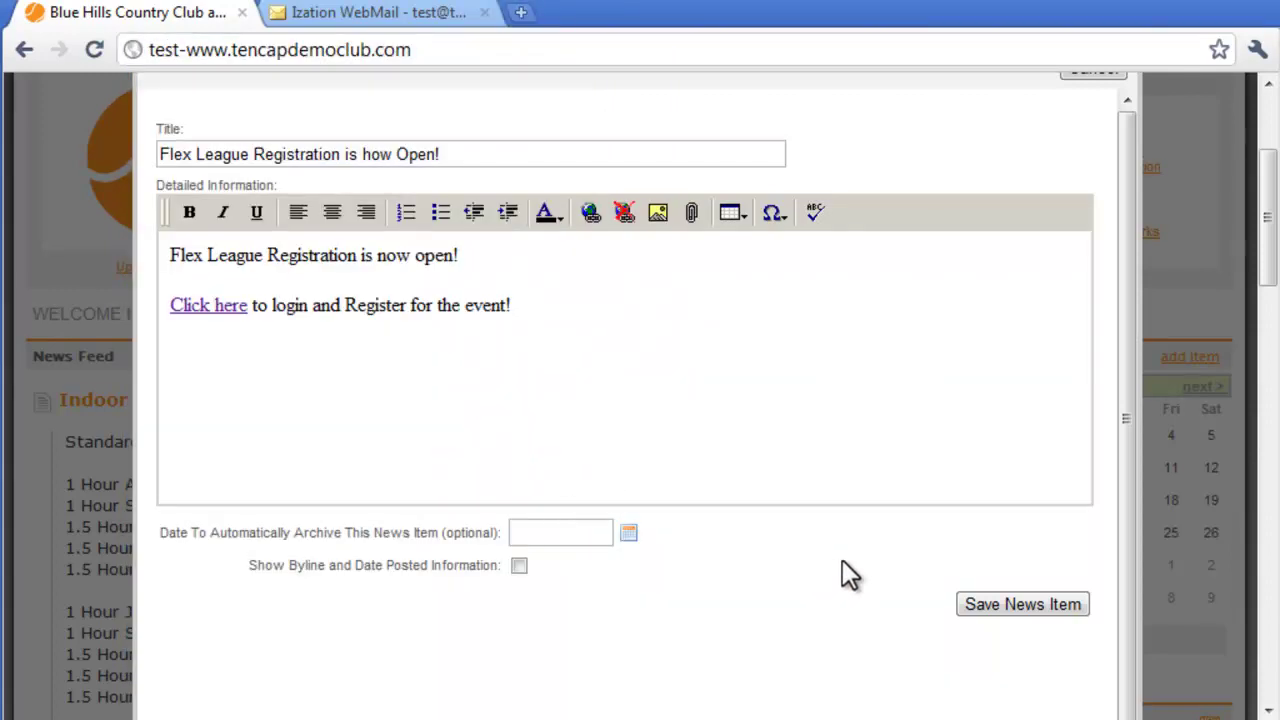
click(1008, 604)
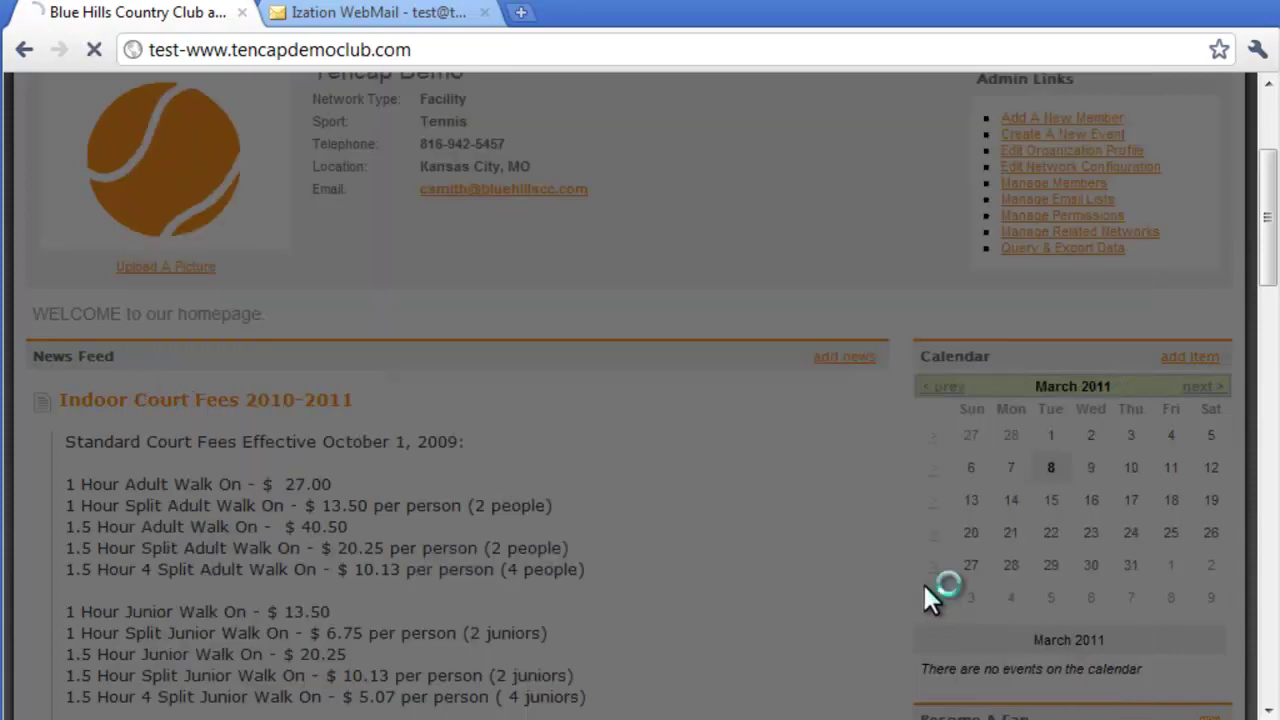